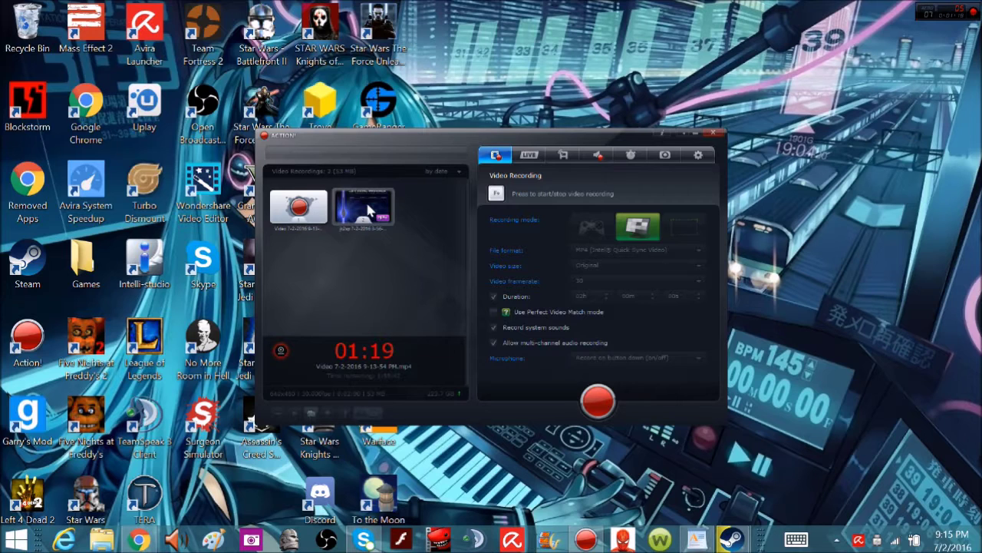
{"action": "left_click", "coordinate": [597, 160]}
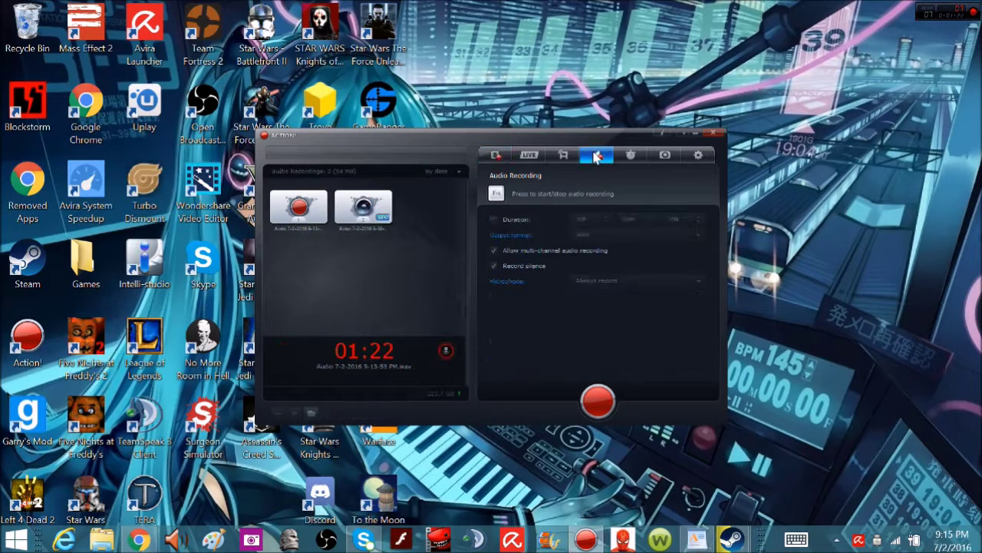
{"action": "left_click", "coordinate": [497, 157]}
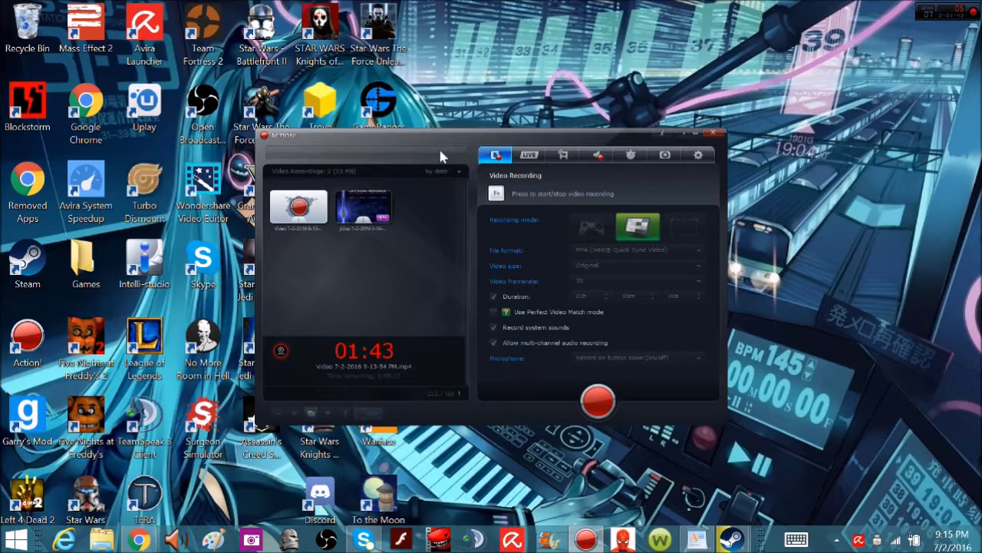
Step: Open the recording's output folder and rename the jk2sp file to 'Jedi Outcast BS'
{"action": "right_click", "coordinate": [374, 202]}
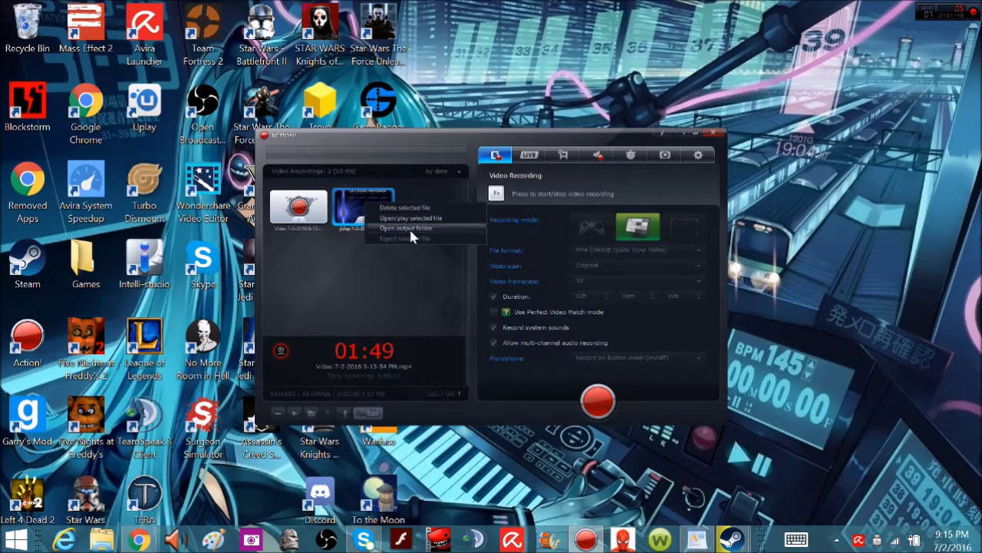
{"action": "left_click", "coordinate": [409, 228]}
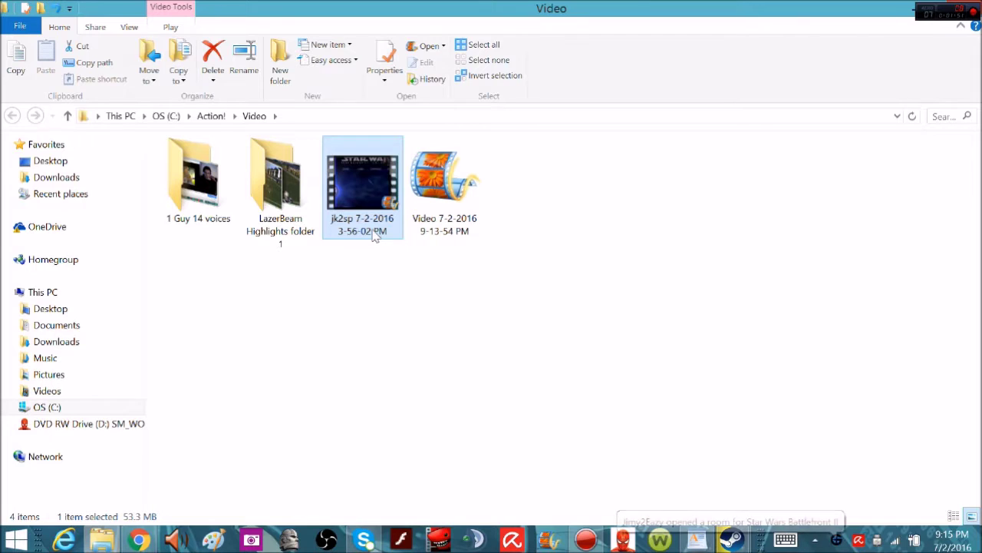
{"action": "left_click", "coordinate": [373, 228]}
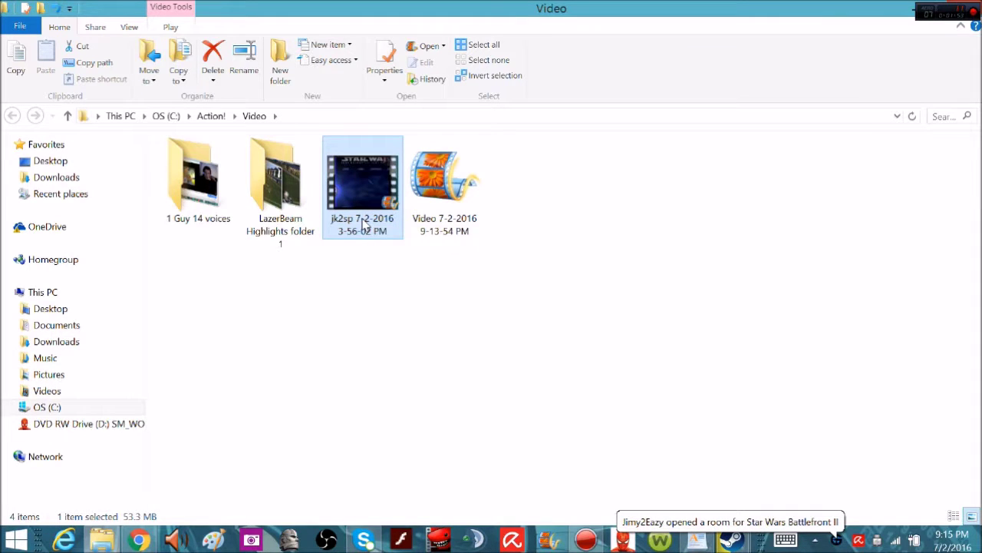
{"action": "type", "text": "Jedi"}
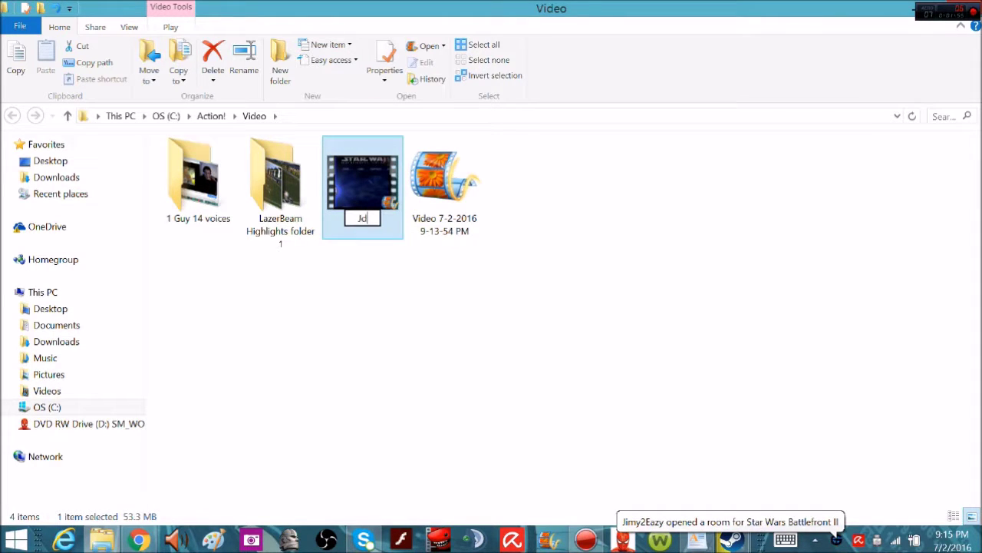
{"action": "type", "text": " Out"}
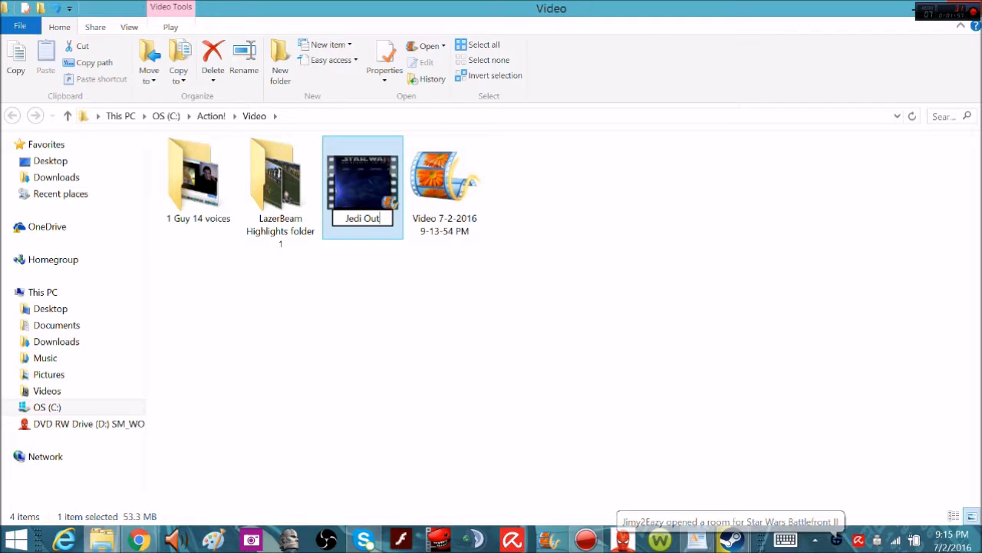
{"action": "type", "text": "cast BS"}
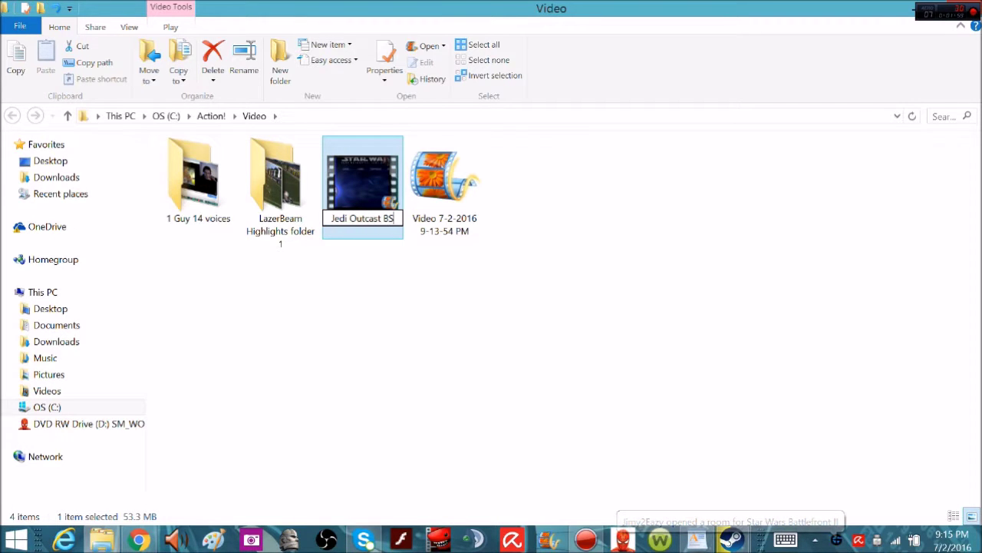
{"action": "key", "text": "Return"}
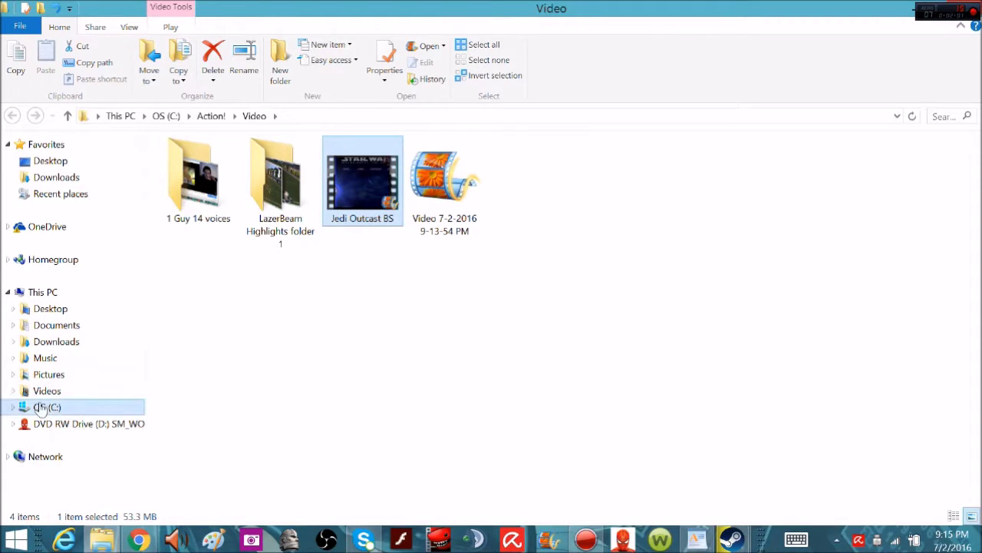
Step: Move Jedi Outcast BS into the Star Wars Kotor 2 folder and close Explorer
{"action": "left_click", "coordinate": [12, 392]}
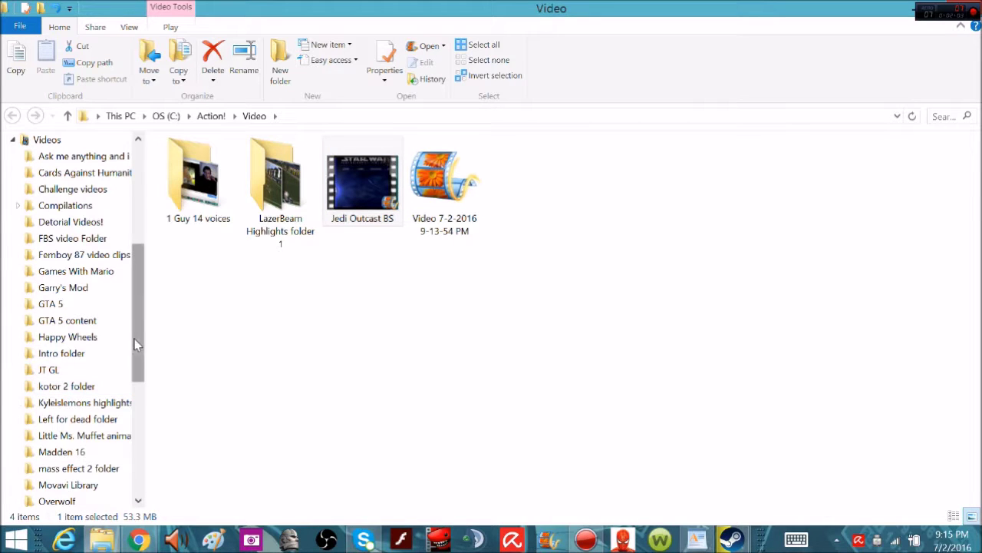
{"action": "left_click_drag", "start_coordinate": [134, 338], "coordinate": [129, 409]}
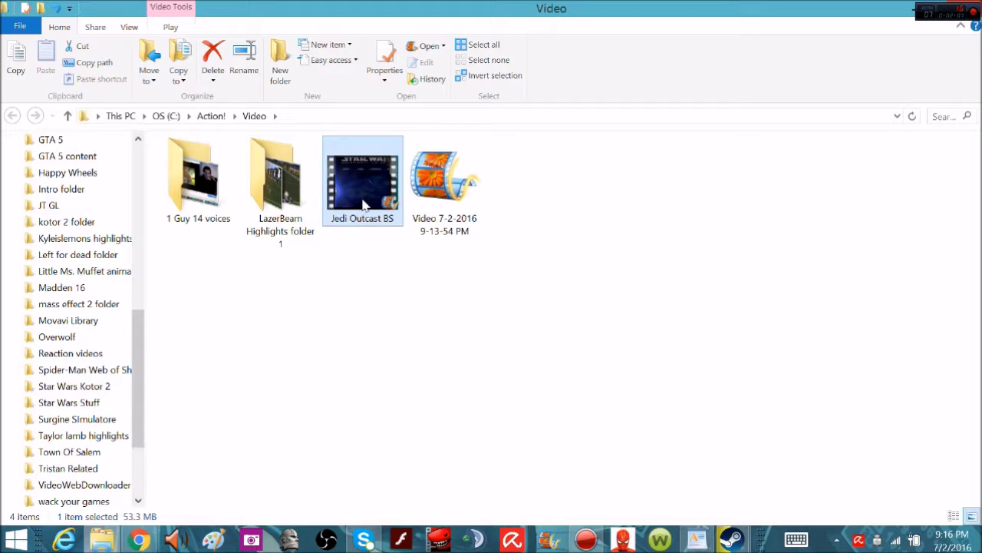
{"action": "left_click_drag", "start_coordinate": [365, 203], "coordinate": [103, 403]}
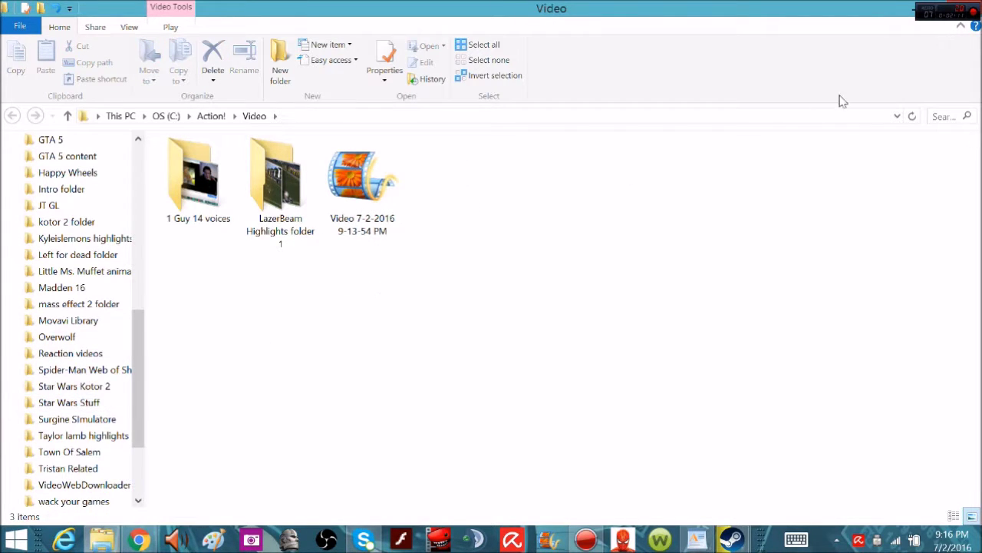
{"action": "left_click", "coordinate": [963, 8]}
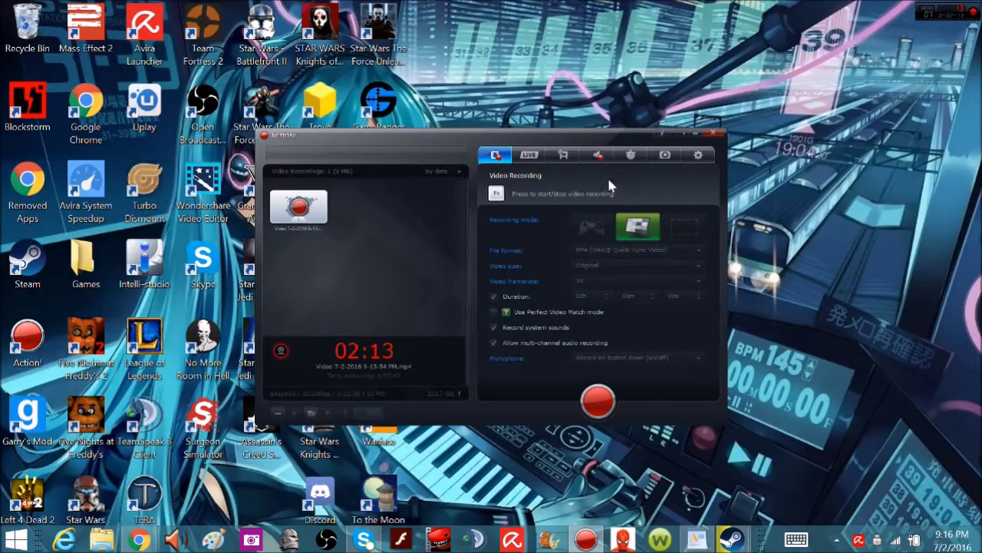
Step: Open the audio recording's folder and rename the WAV to 'Jedi Outcast sound BS'
{"action": "left_click", "coordinate": [599, 155]}
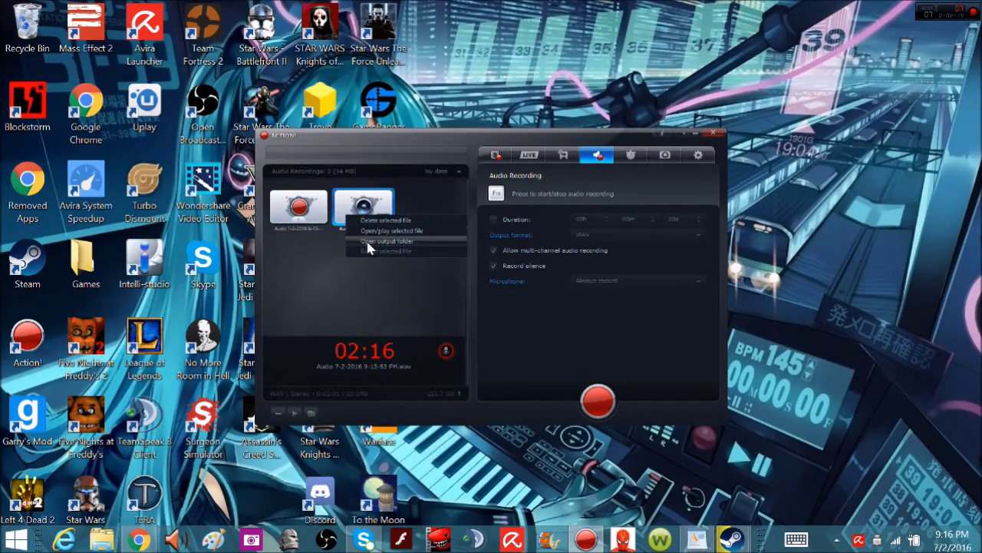
{"action": "double_click", "coordinate": [366, 244]}
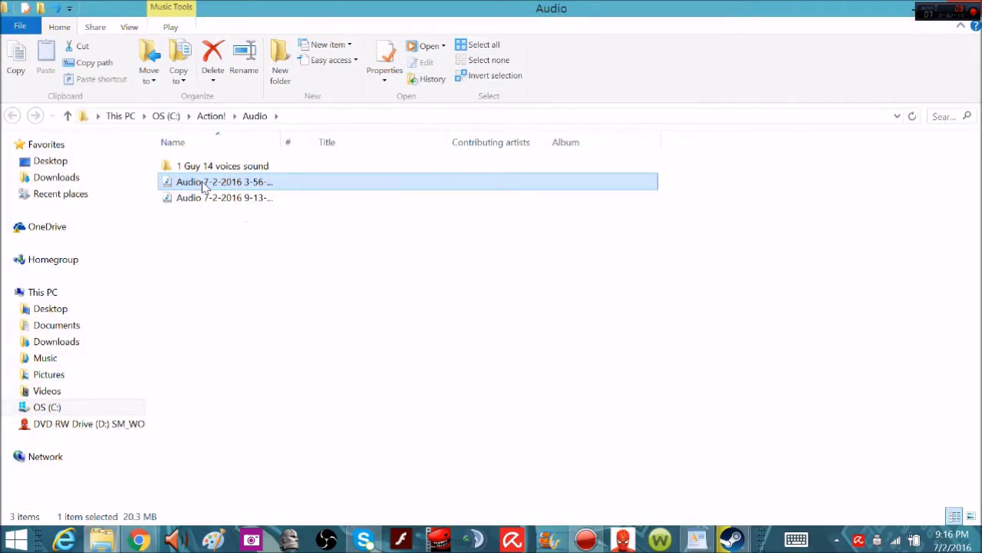
{"action": "key", "text": "F2"}
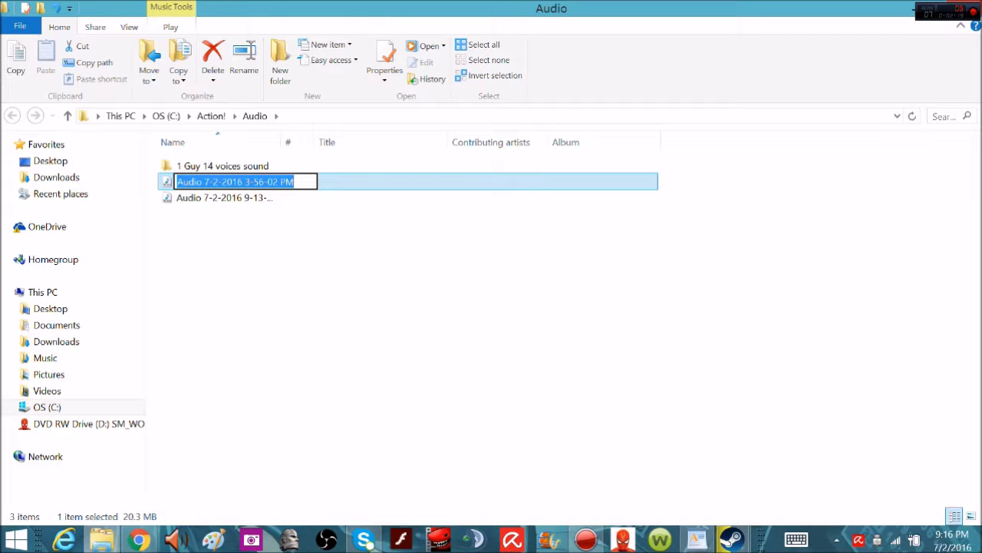
{"action": "key", "text": "BackSpace"}
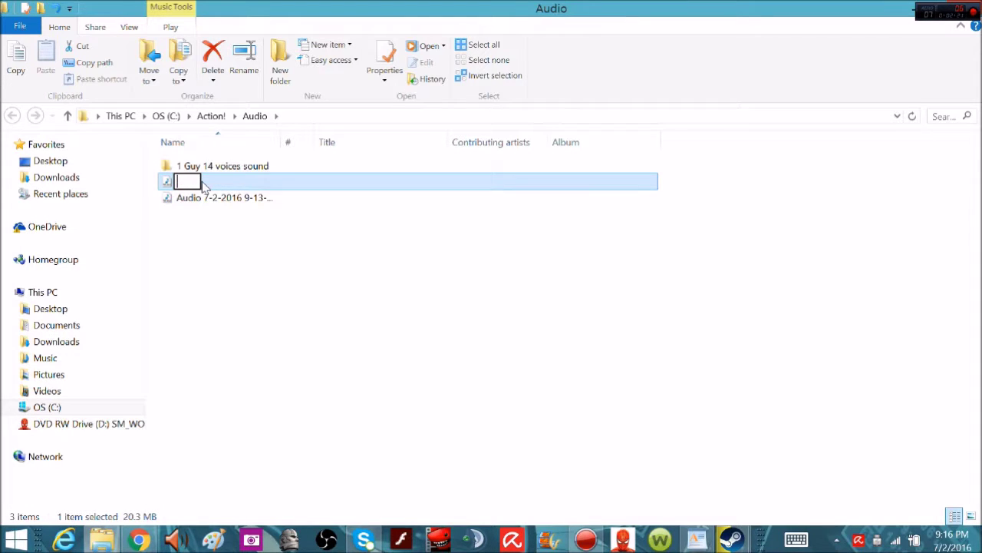
{"action": "type", "text": "Jedi Out"}
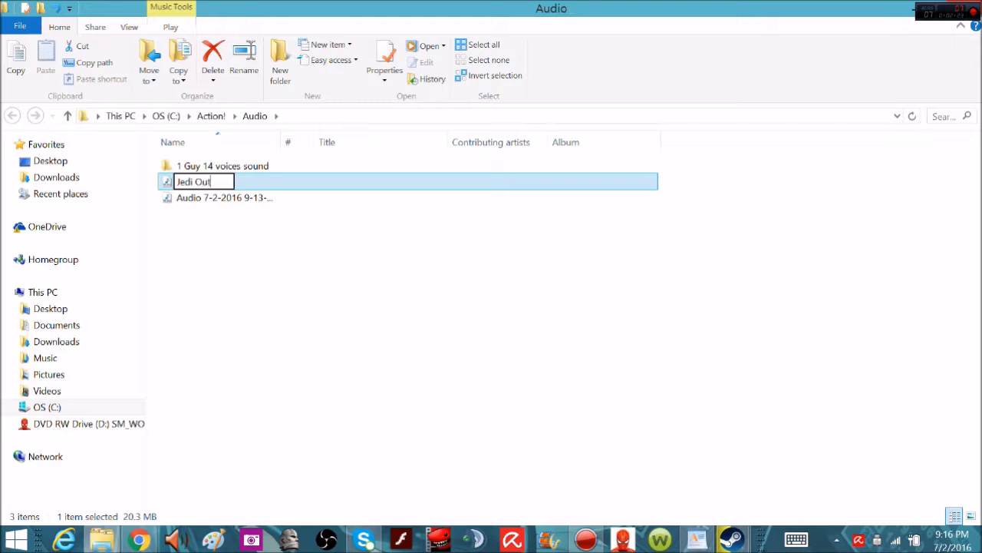
{"action": "type", "text": "cast soun"}
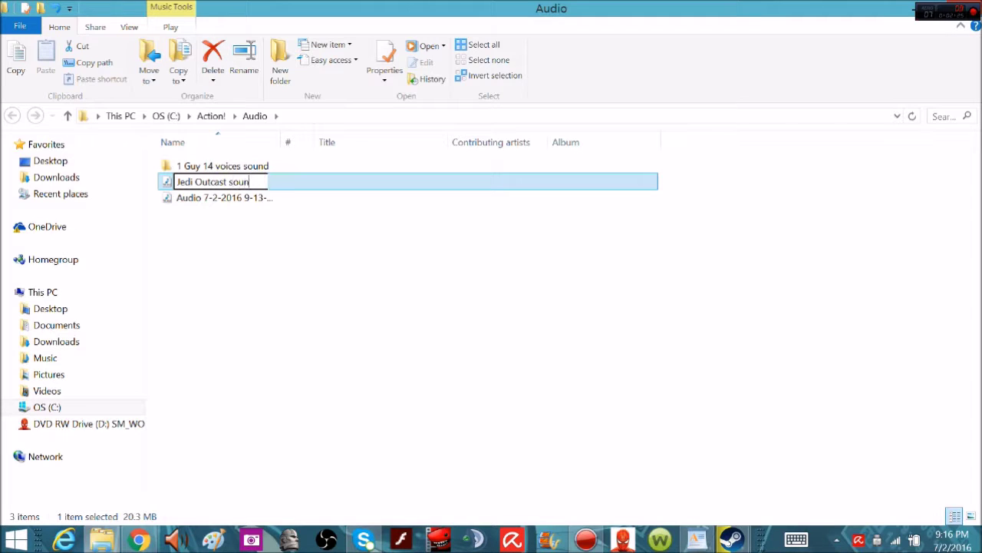
{"action": "type", "text": "d BS"}
{"action": "key", "text": "Return"}
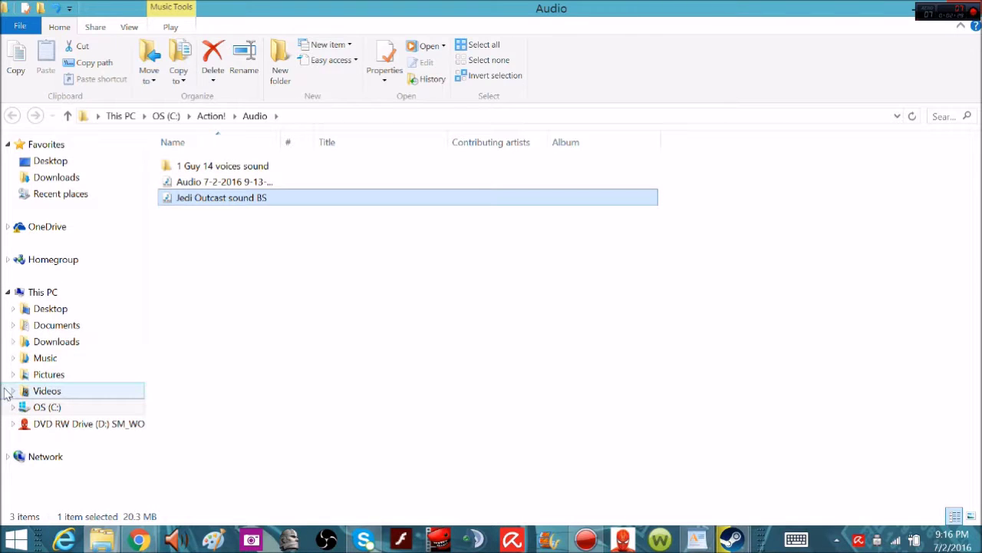
Step: Move the audio file into the Star Wars Stuff subfolder of Videos and close the window
{"action": "left_click", "coordinate": [12, 391]}
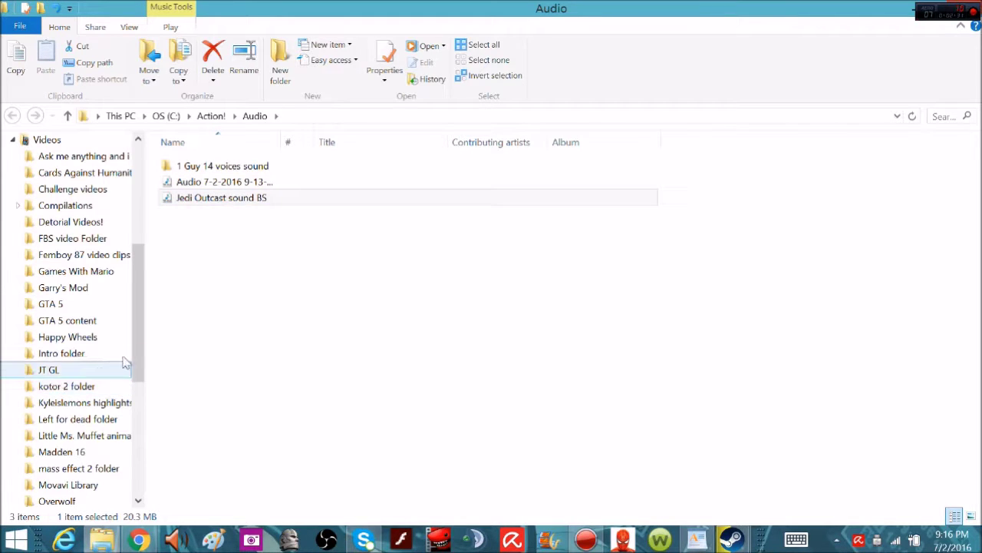
{"action": "left_click_drag", "start_coordinate": [140, 358], "coordinate": [134, 409]}
{"action": "left_click_drag", "start_coordinate": [234, 202], "coordinate": [108, 436]}
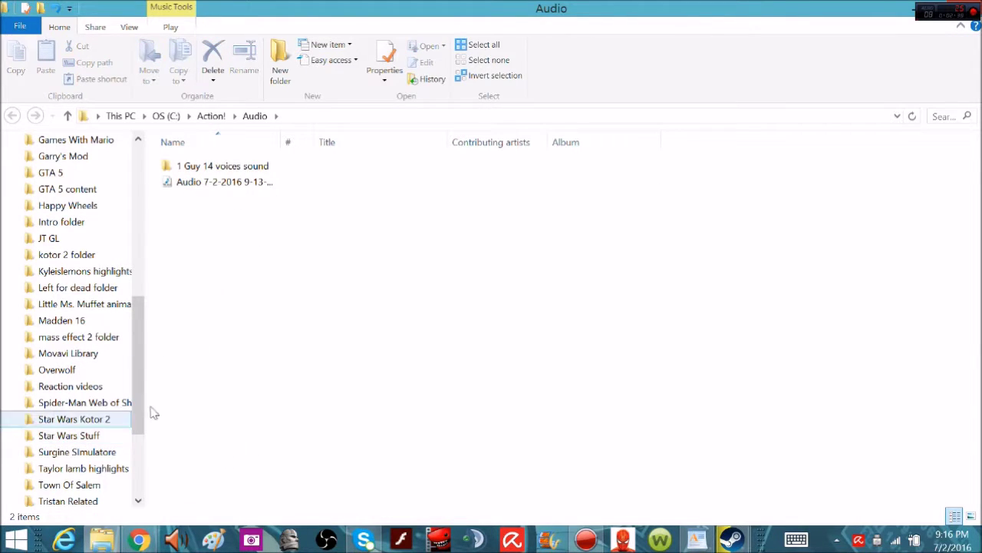
{"action": "left_click", "coordinate": [971, 10]}
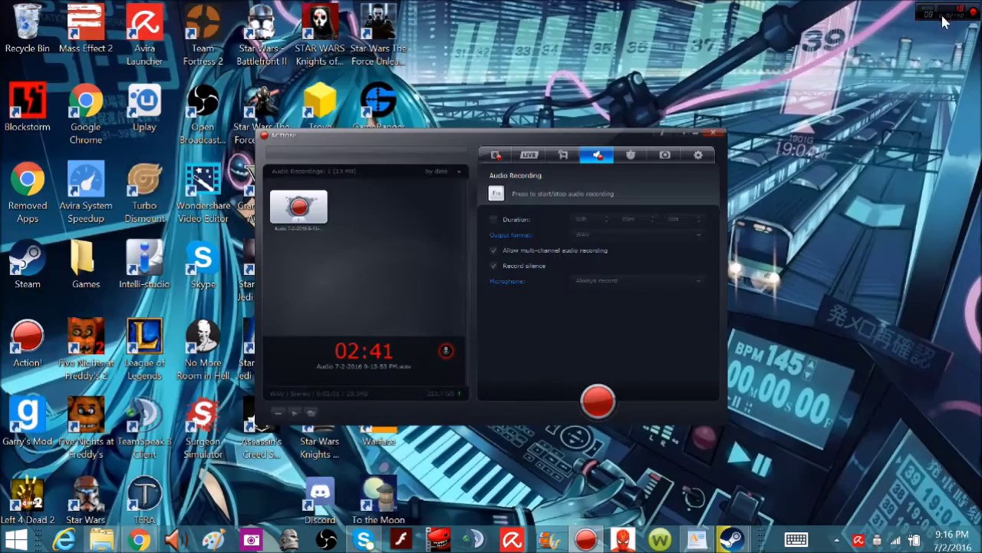
Step: Launch Lightworks and create a new project named 'Star Wars Jedi Outcast BS'
{"action": "left_click", "coordinate": [440, 539]}
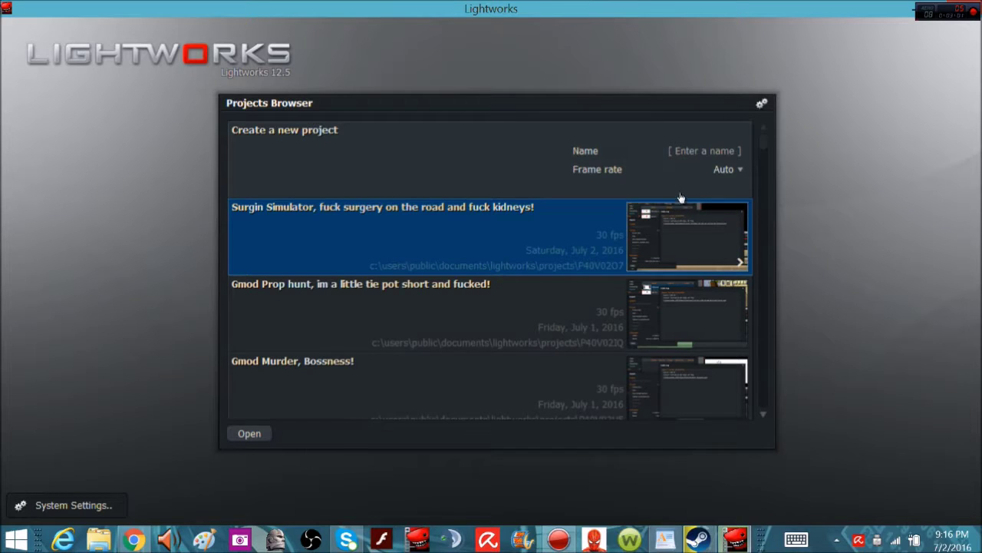
{"action": "left_click", "coordinate": [702, 149]}
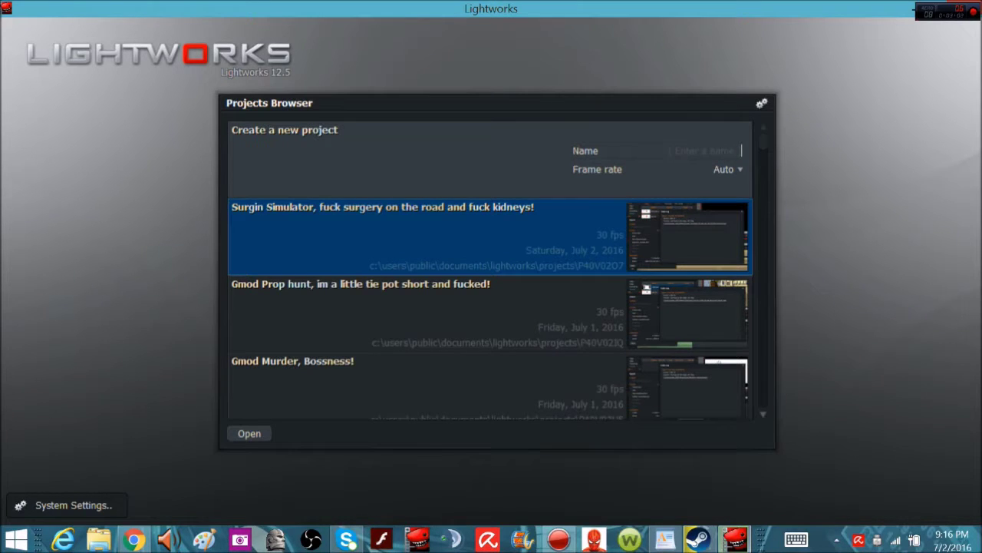
{"action": "type", "text": "S"}
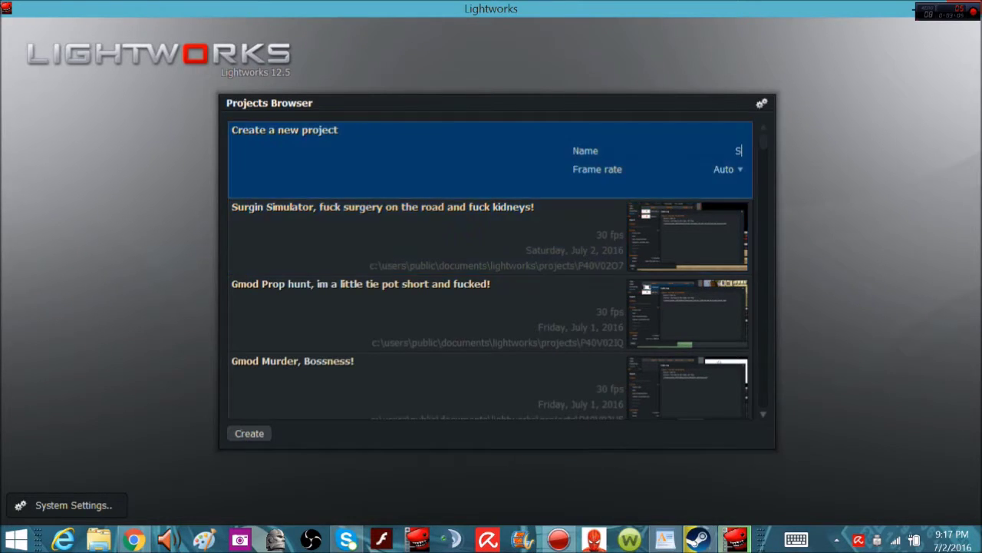
{"action": "type", "text": "tar Wars"}
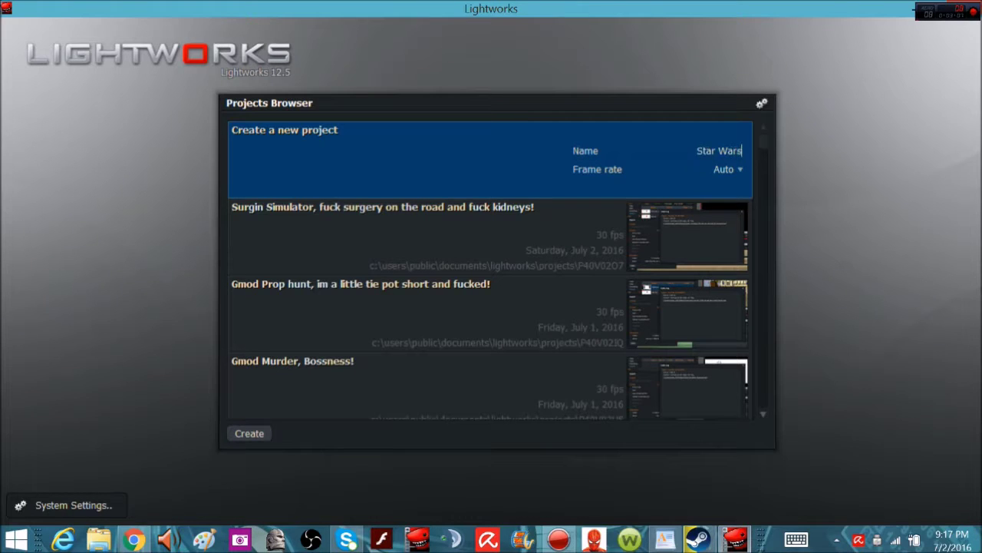
{"action": "type", "text": " Jedi Outcast BS"}
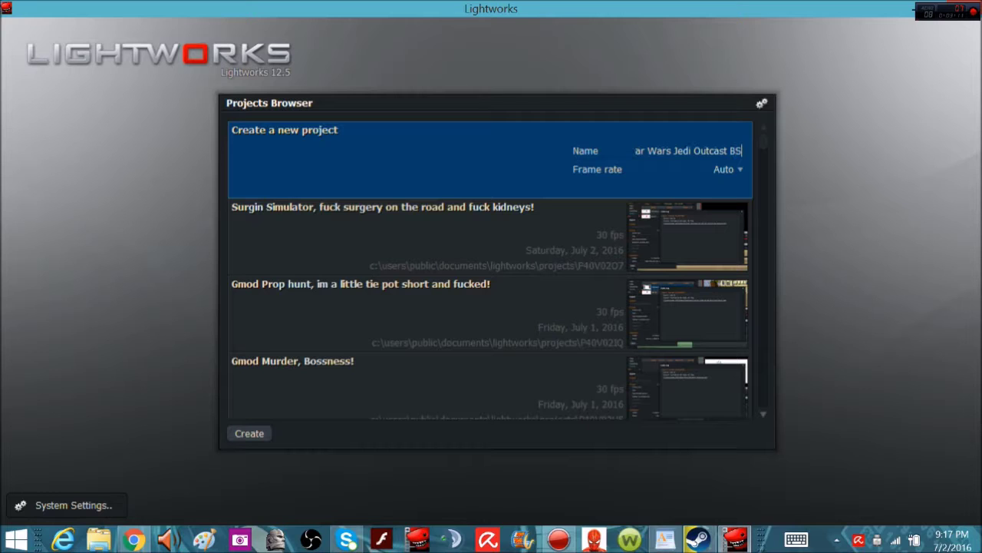
{"action": "left_click", "coordinate": [250, 434]}
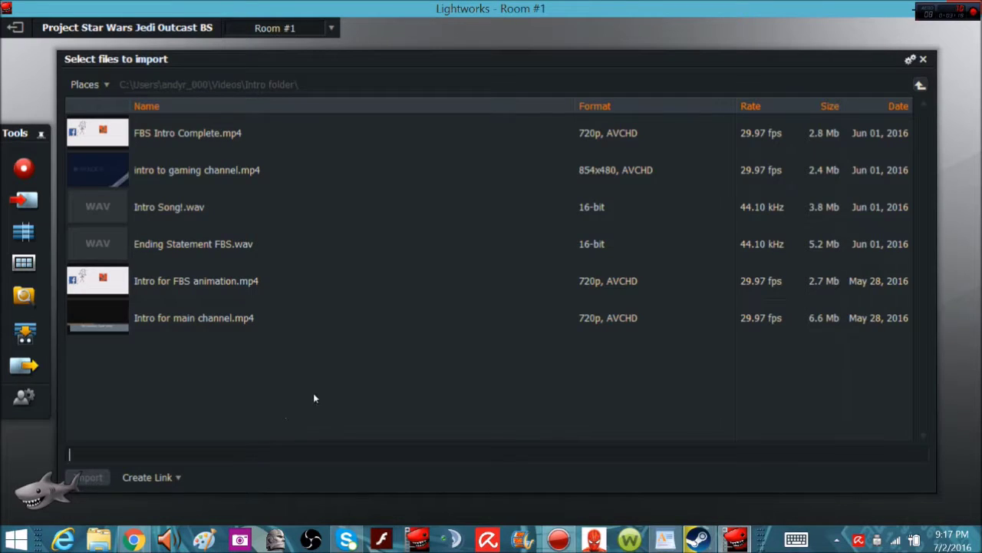
Step: Browse the import panel to Videos, then close it without importing anything
{"action": "left_click", "coordinate": [86, 85]}
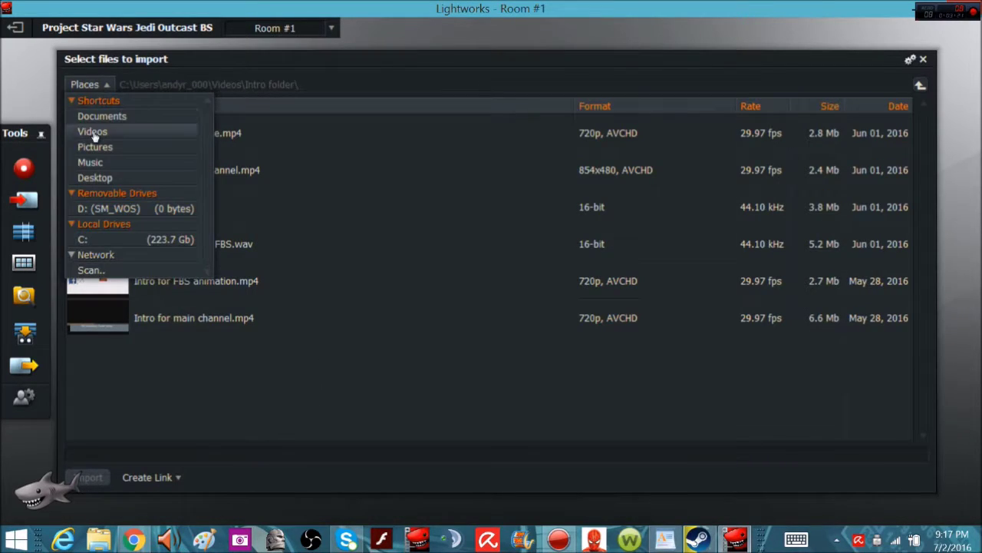
{"action": "left_click", "coordinate": [95, 133]}
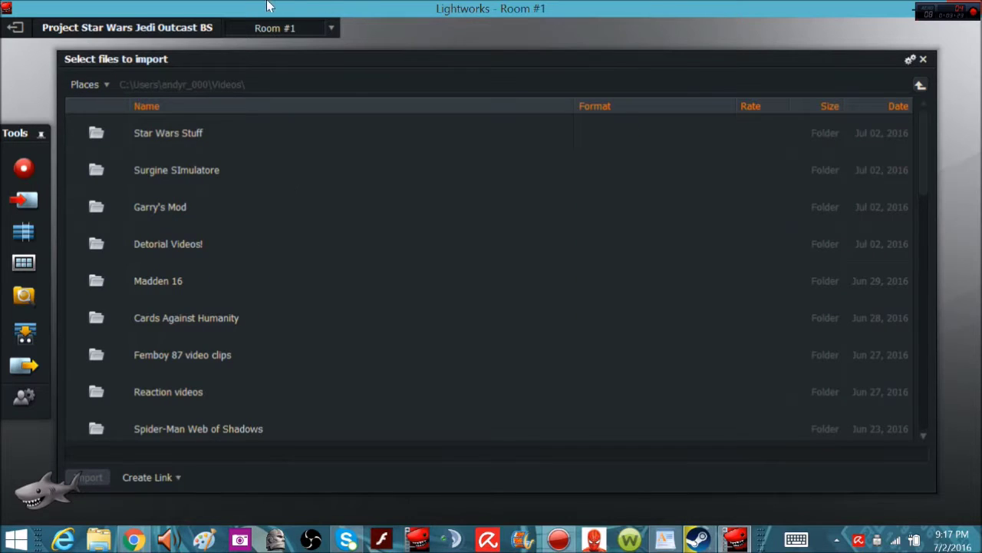
{"action": "left_click", "coordinate": [923, 59]}
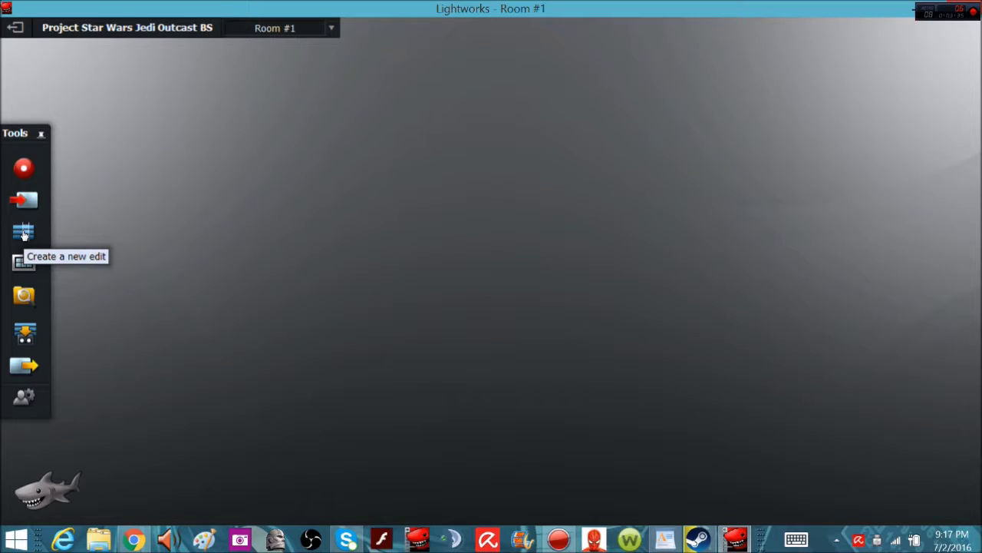
Step: Create a new edit, Edit #1, and move its viewer to the top-right
{"action": "left_click", "coordinate": [23, 233]}
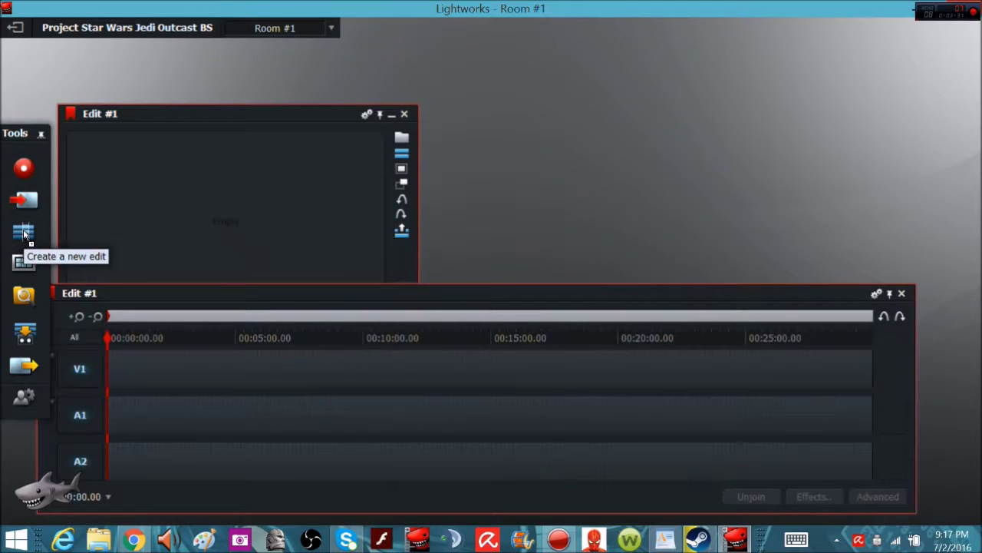
{"action": "left_click_drag", "start_coordinate": [277, 115], "coordinate": [812, 41]}
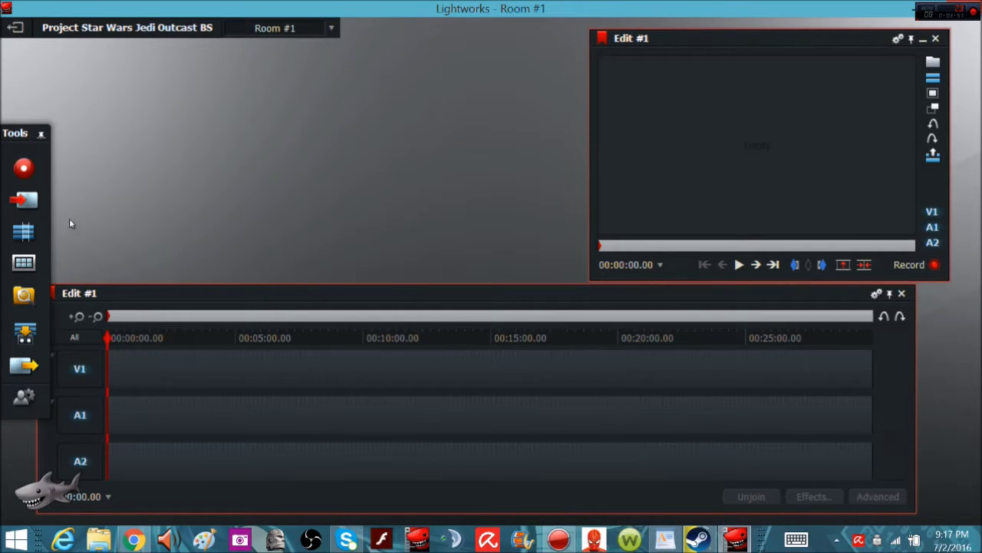
{"action": "left_click", "coordinate": [23, 200]}
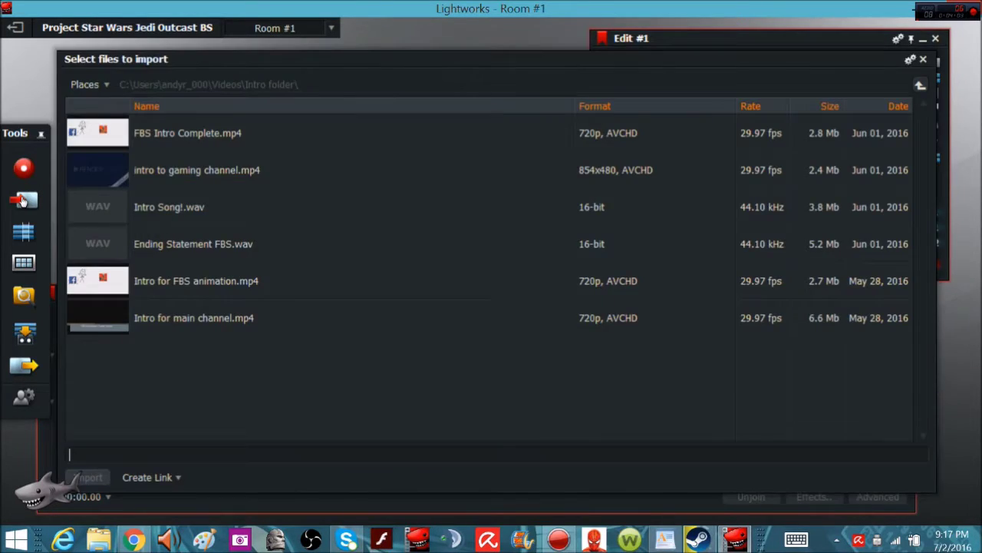
Step: Import FBS Intro Complete.mp4 from the Videos Intro folder
{"action": "left_click", "coordinate": [102, 85]}
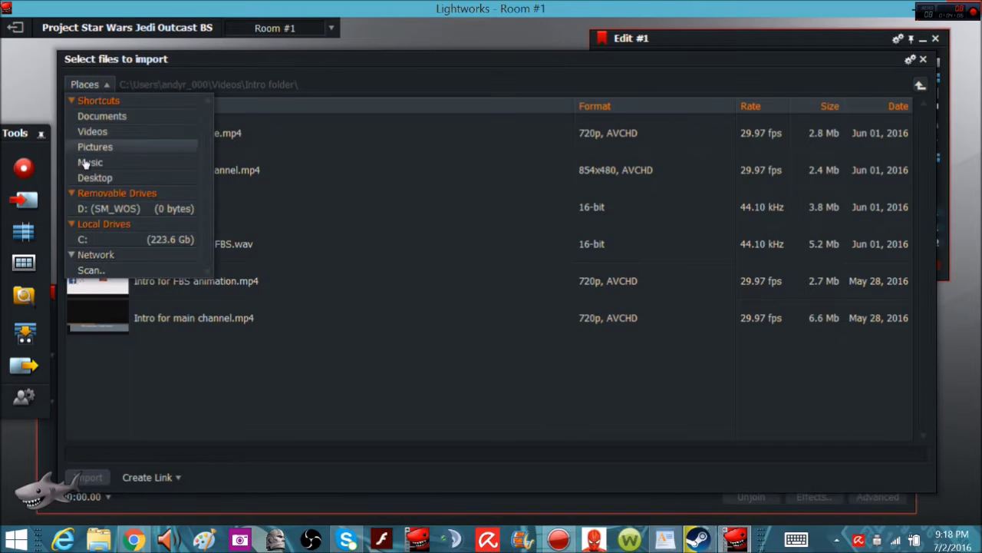
{"action": "left_click", "coordinate": [123, 132]}
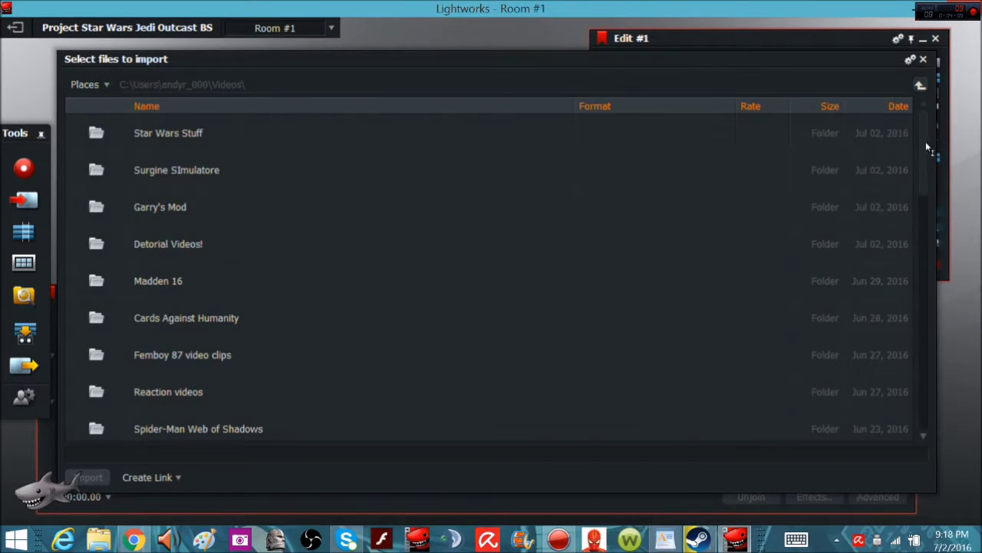
{"action": "scroll", "coordinate": [924, 141], "scroll_direction": "down", "scroll_amount": 4}
{"action": "scroll", "coordinate": [906, 186], "scroll_direction": "down", "scroll_amount": 8}
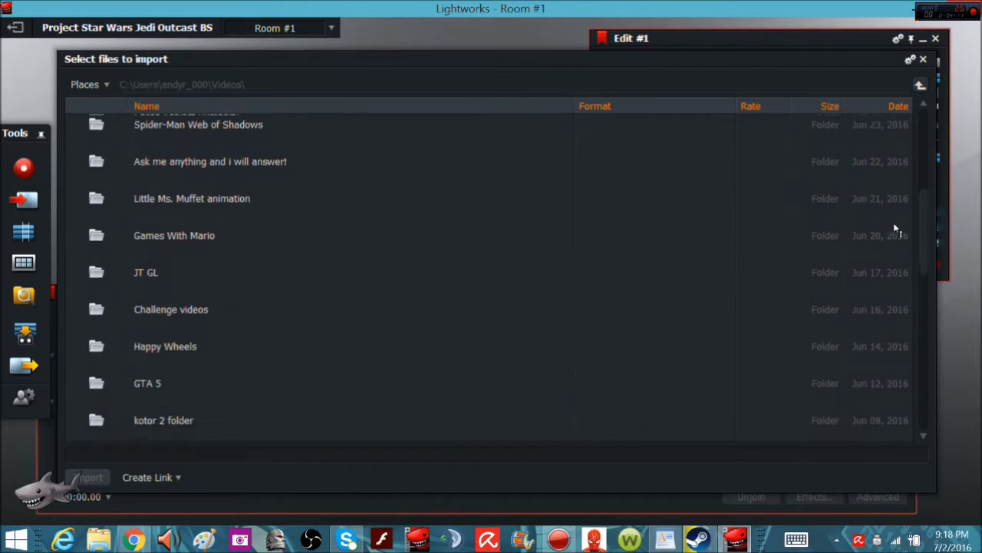
{"action": "scroll", "coordinate": [881, 265], "scroll_direction": "down", "scroll_amount": 7}
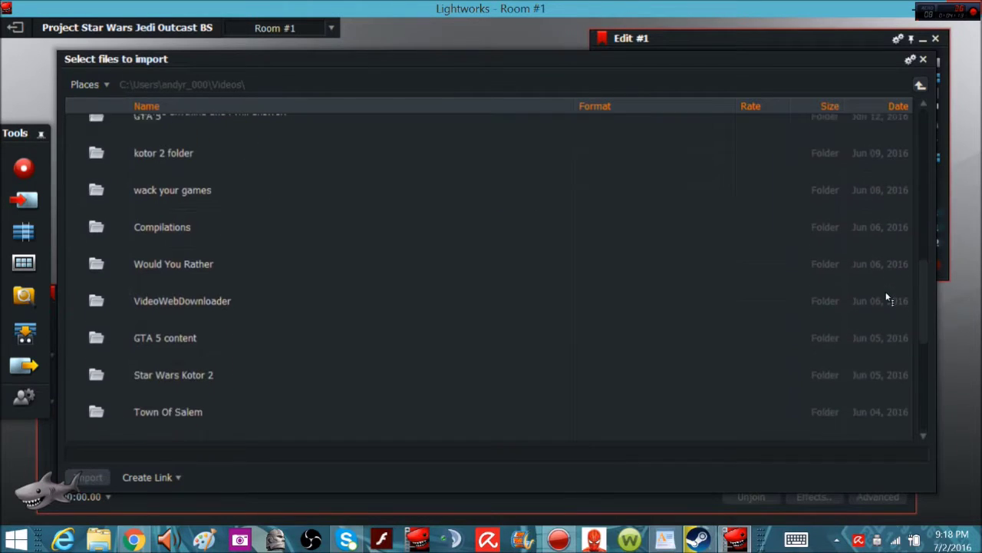
{"action": "scroll", "coordinate": [871, 337], "scroll_direction": "down", "scroll_amount": 1}
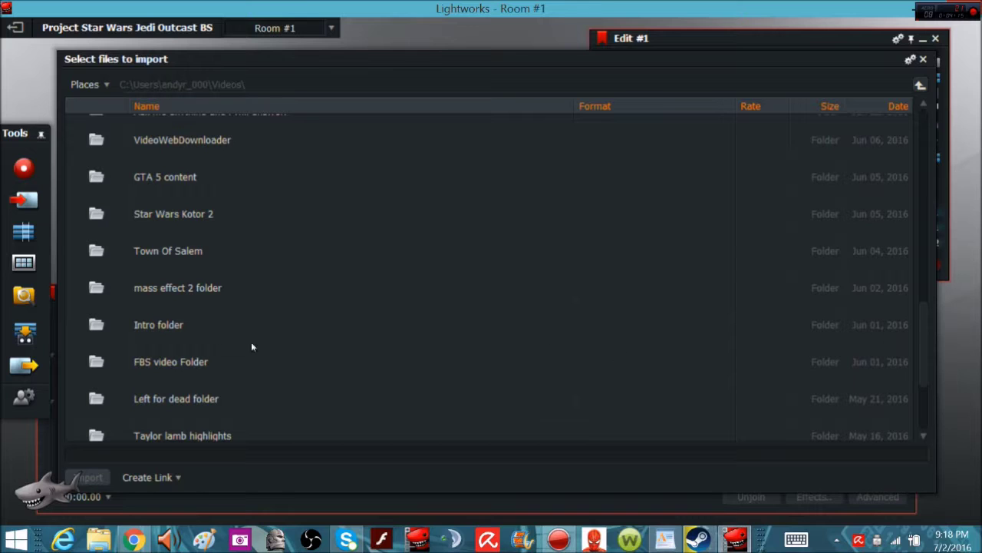
{"action": "double_click", "coordinate": [192, 327]}
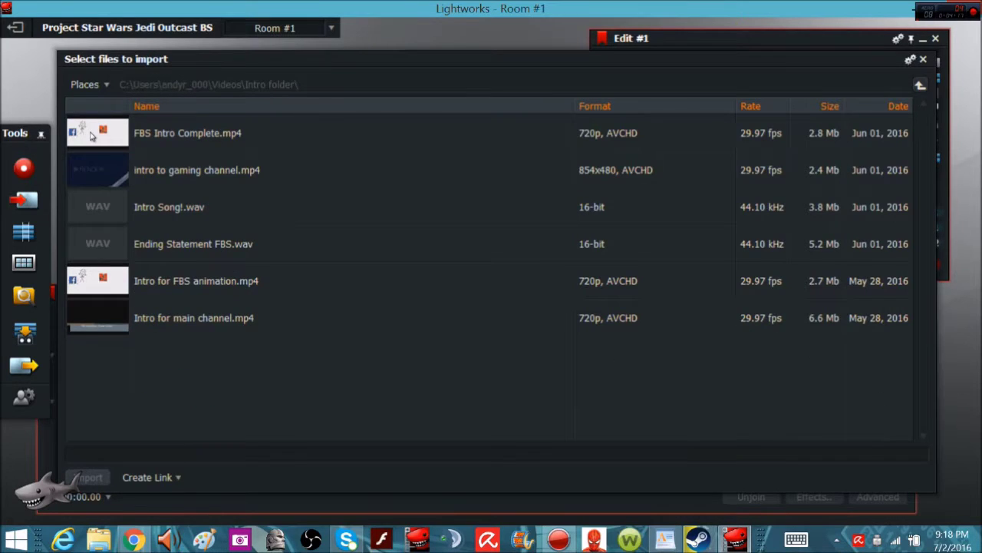
{"action": "double_click", "coordinate": [187, 133]}
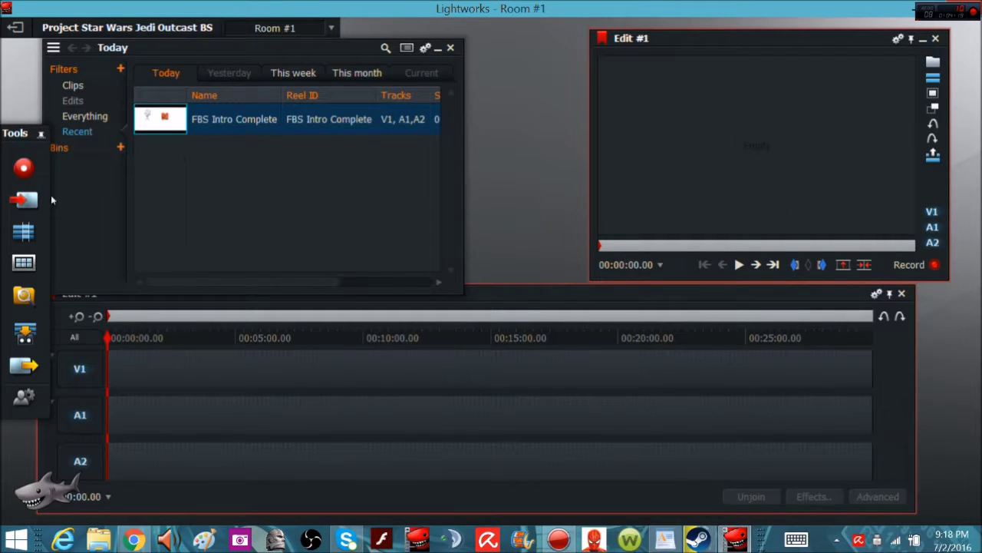
Step: Import Jedi Outcast BS.mp4 from the Videos Star Wars Stuff folder
{"action": "left_click", "coordinate": [23, 201]}
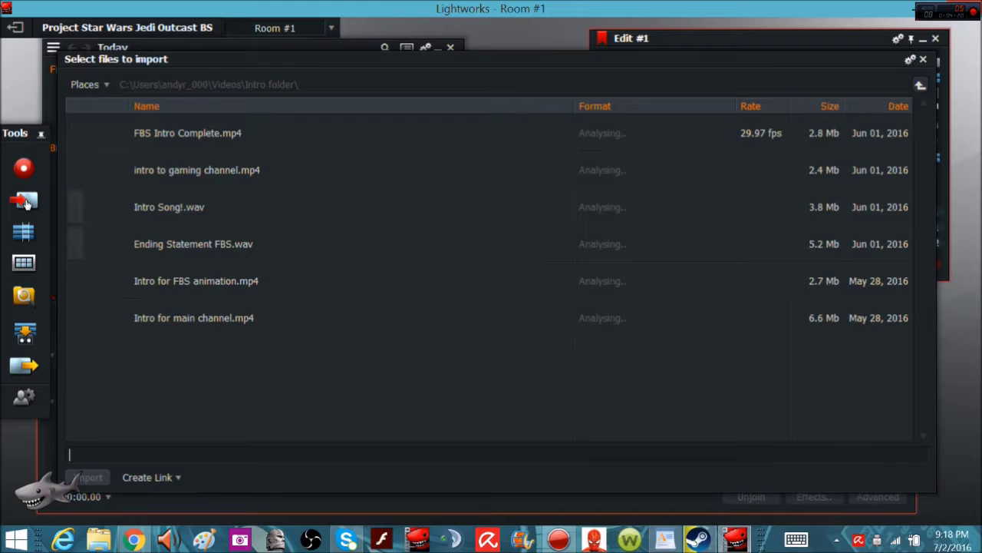
{"action": "left_click", "coordinate": [107, 85]}
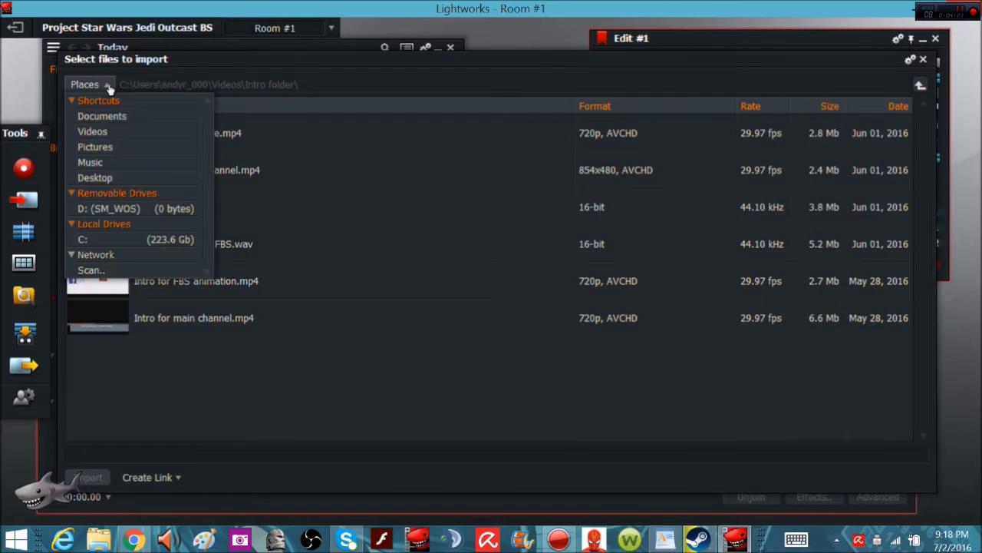
{"action": "left_click", "coordinate": [94, 132]}
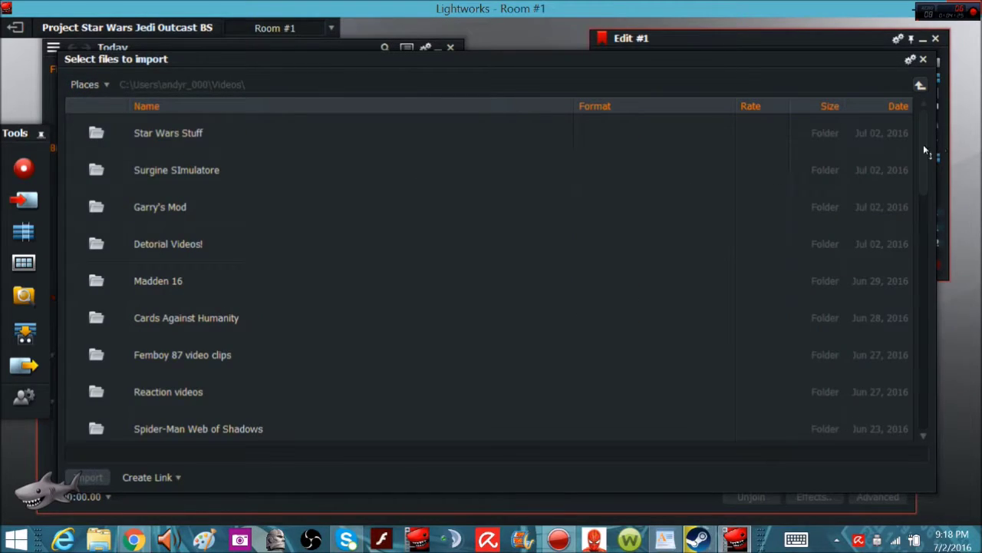
{"action": "left_click_drag", "start_coordinate": [923, 138], "coordinate": [902, 142]}
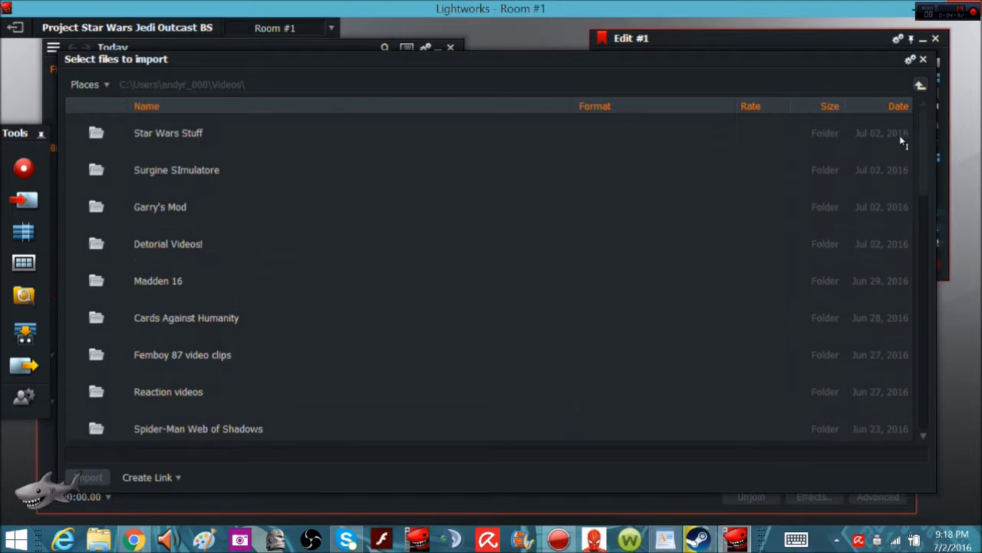
{"action": "double_click", "coordinate": [162, 135]}
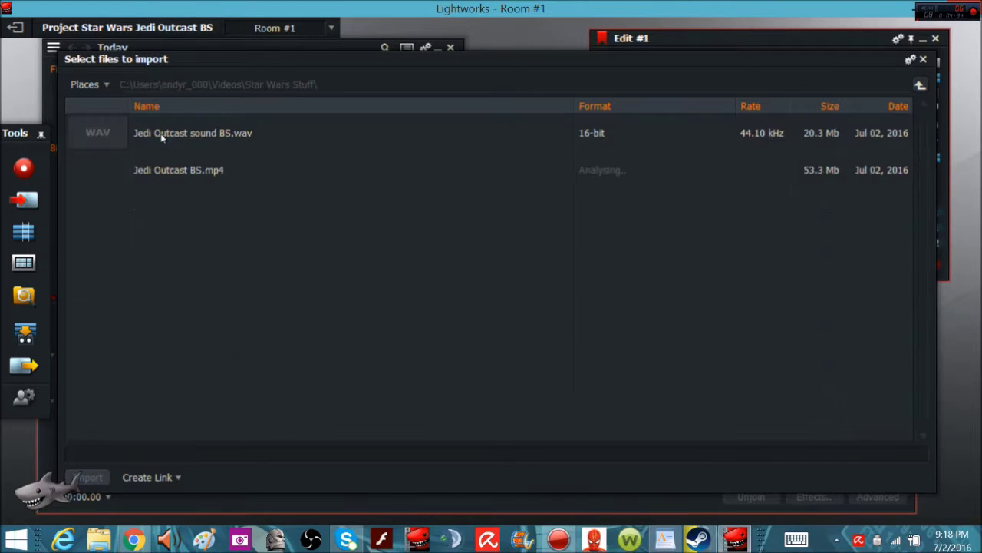
{"action": "double_click", "coordinate": [109, 177]}
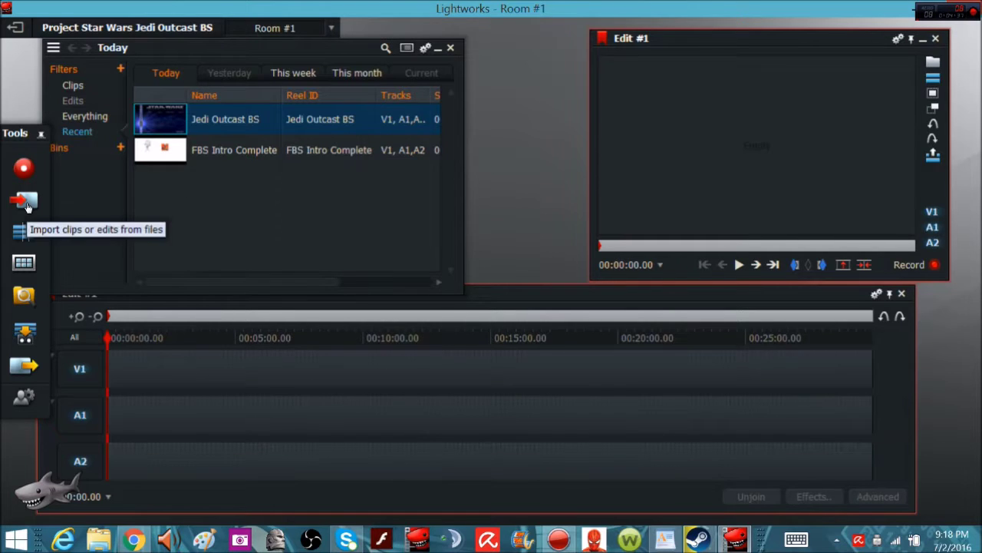
Step: Import the Jedi Outcast sound file and shift the edit viewer slightly left
{"action": "left_click", "coordinate": [26, 201]}
{"action": "double_click", "coordinate": [109, 132]}
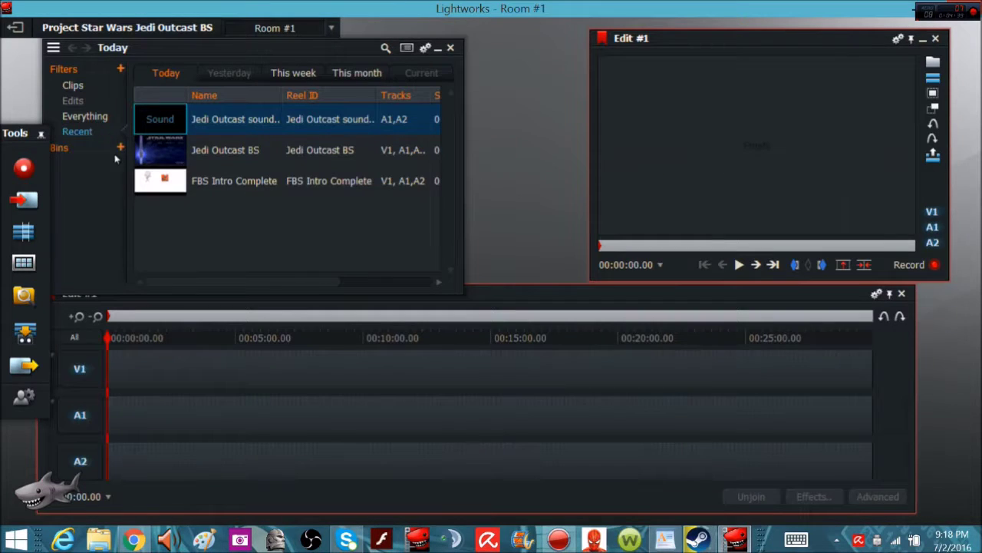
{"action": "left_click_drag", "start_coordinate": [736, 43], "coordinate": [648, 40]}
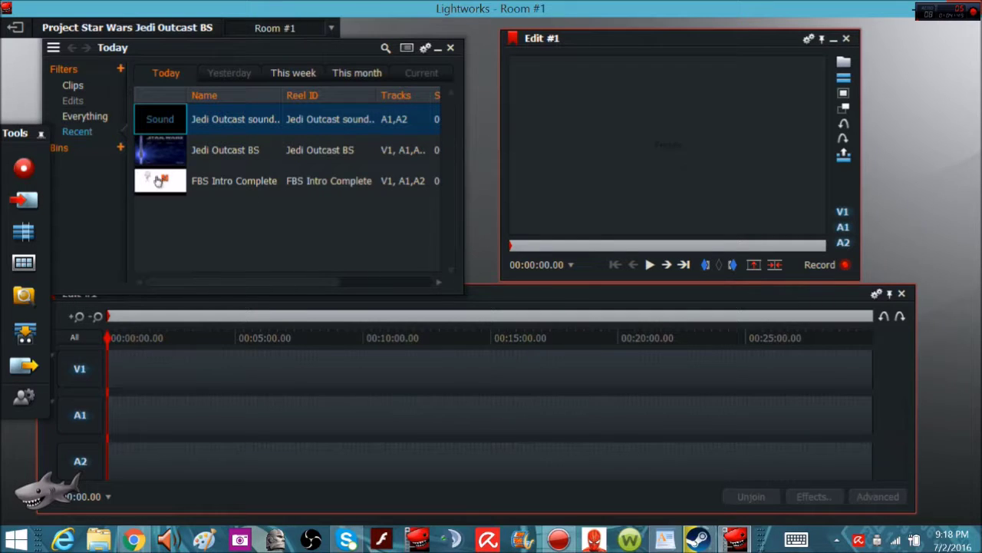
Step: Place FBS Intro Complete, the Jedi Outcast BS video and its sound on A1/A2 in the timeline
{"action": "left_click_drag", "start_coordinate": [153, 183], "coordinate": [135, 376]}
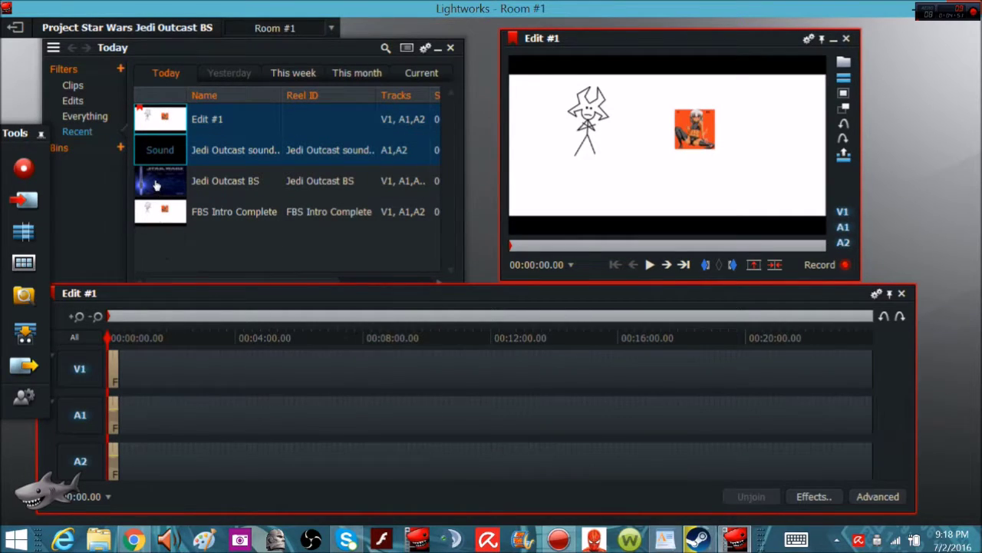
{"action": "left_click_drag", "start_coordinate": [156, 186], "coordinate": [126, 432]}
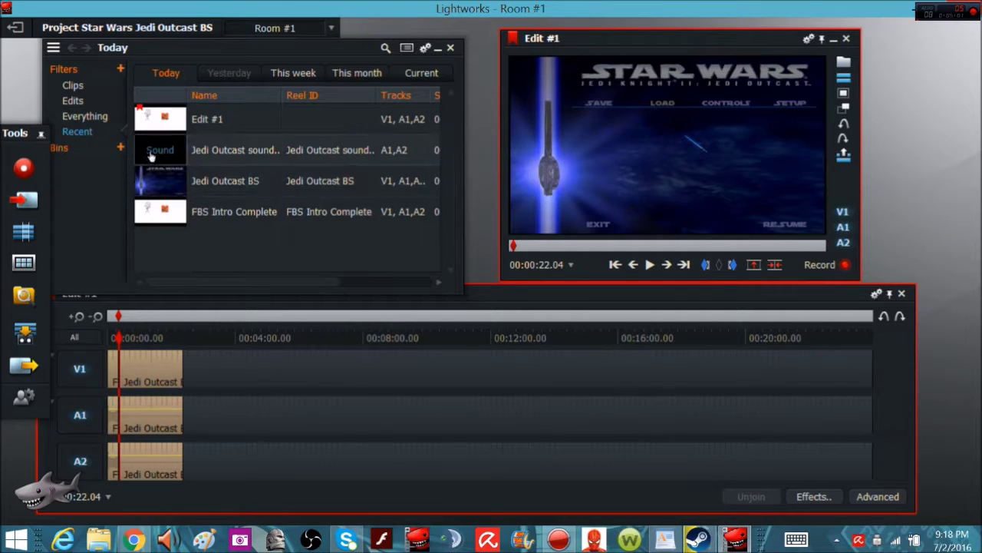
{"action": "mouse_move", "coordinate": [149, 158]}
{"action": "left_mouse_down"}
{"action": "mouse_move", "coordinate": [172, 177]}
{"action": "mouse_move", "coordinate": [234, 305]}
{"action": "mouse_move", "coordinate": [199, 430]}
{"action": "mouse_move", "coordinate": [119, 434]}
{"action": "left_mouse_up"}
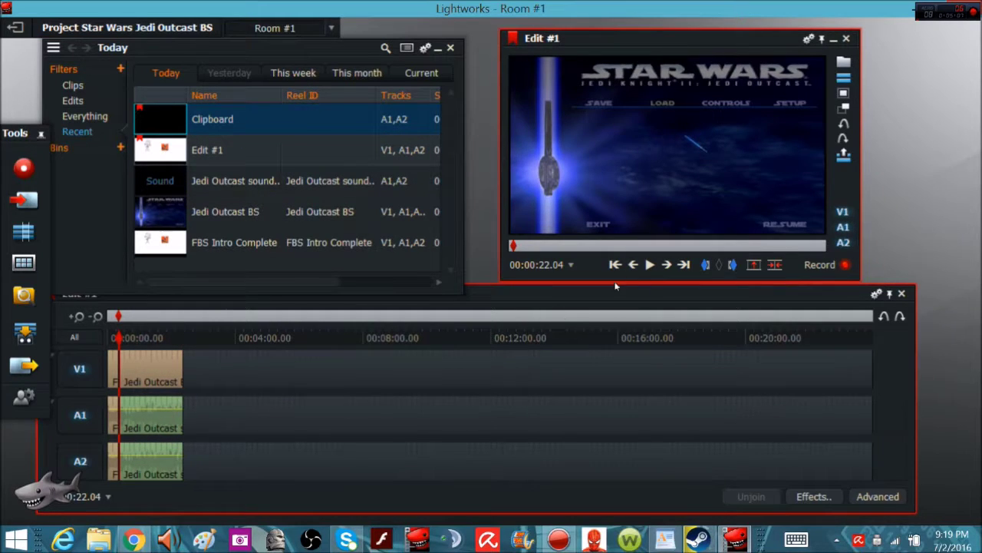
{"action": "left_click", "coordinate": [650, 265]}
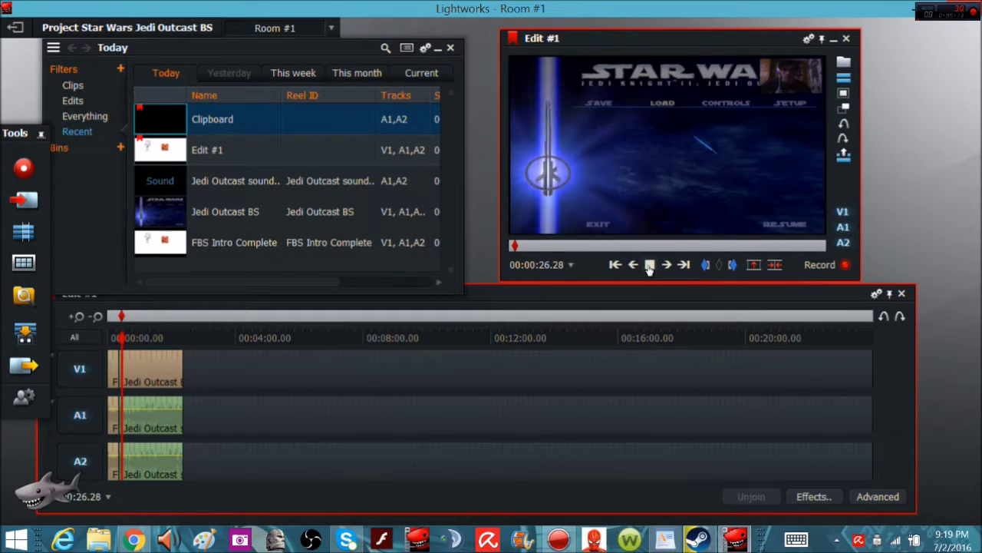
Step: Stop playback and mark an in point at about 00:00:23.05
{"action": "left_click", "coordinate": [650, 265]}
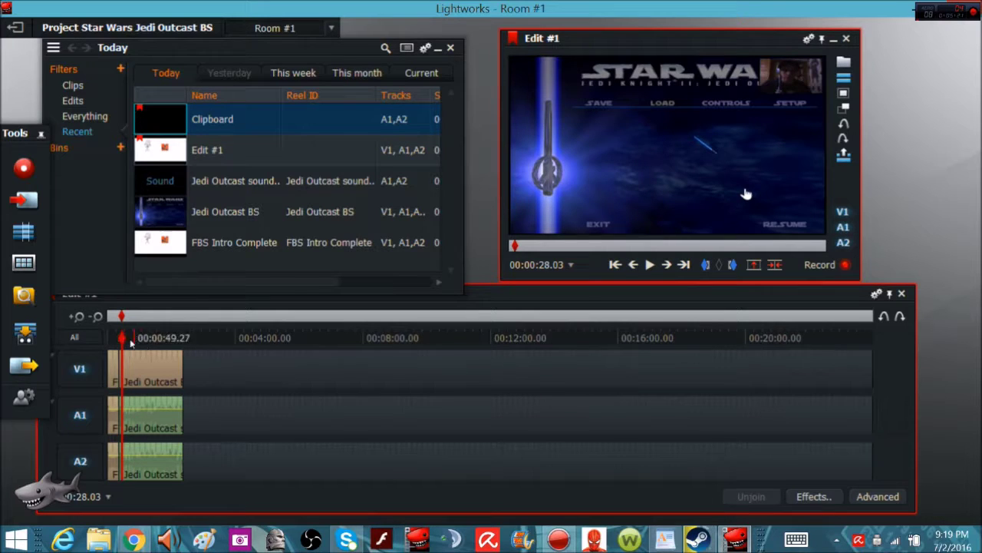
{"action": "left_click", "coordinate": [120, 339]}
{"action": "left_click_drag", "start_coordinate": [120, 343], "coordinate": [121, 344]}
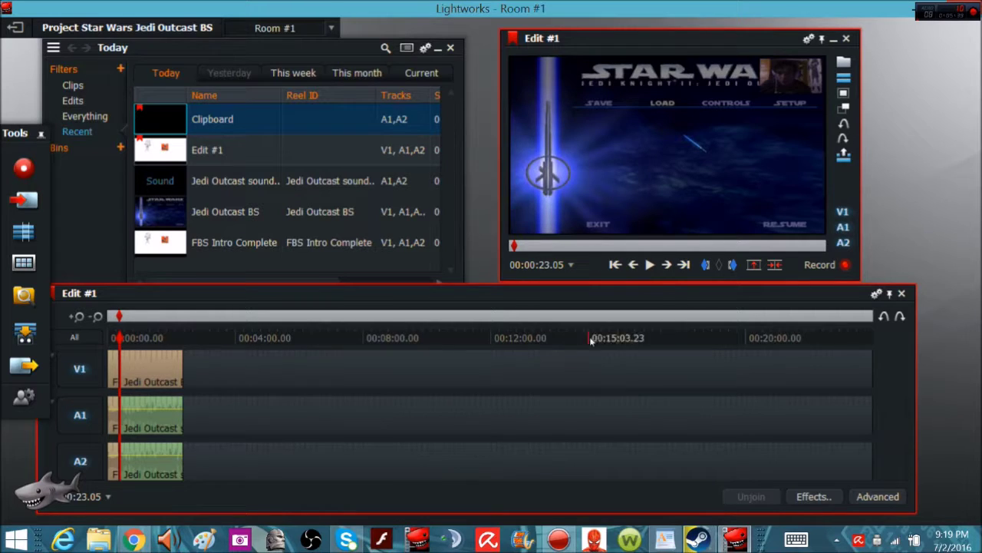
{"action": "left_click", "coordinate": [705, 267]}
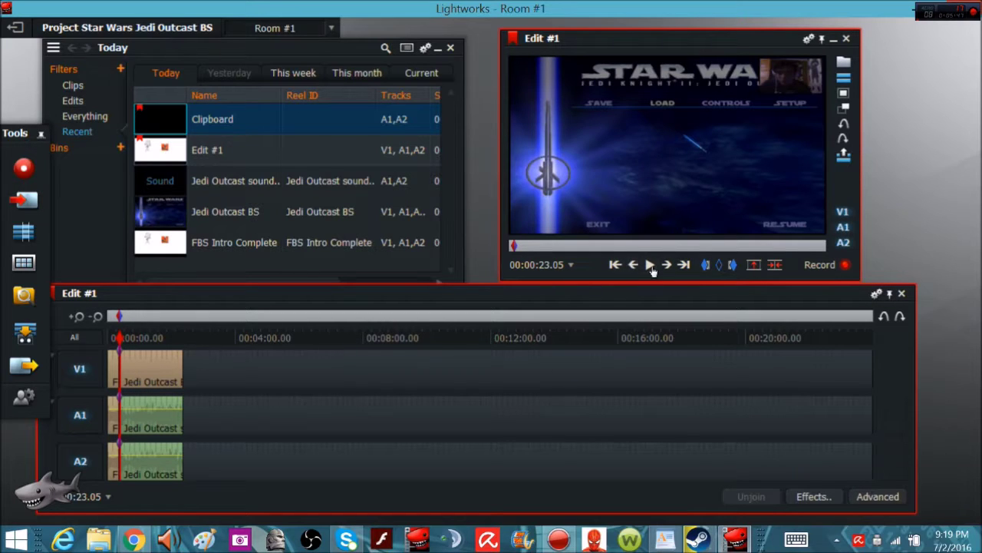
Step: Play on from the in point, scrubbing forward toward the gameplay start
{"action": "left_click", "coordinate": [651, 265]}
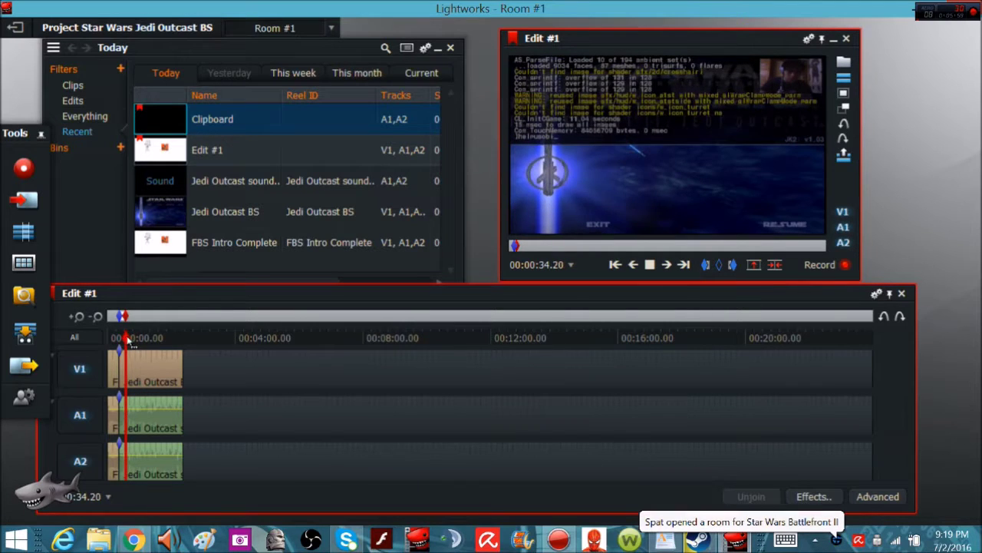
{"action": "left_click_drag", "start_coordinate": [122, 339], "coordinate": [132, 344]}
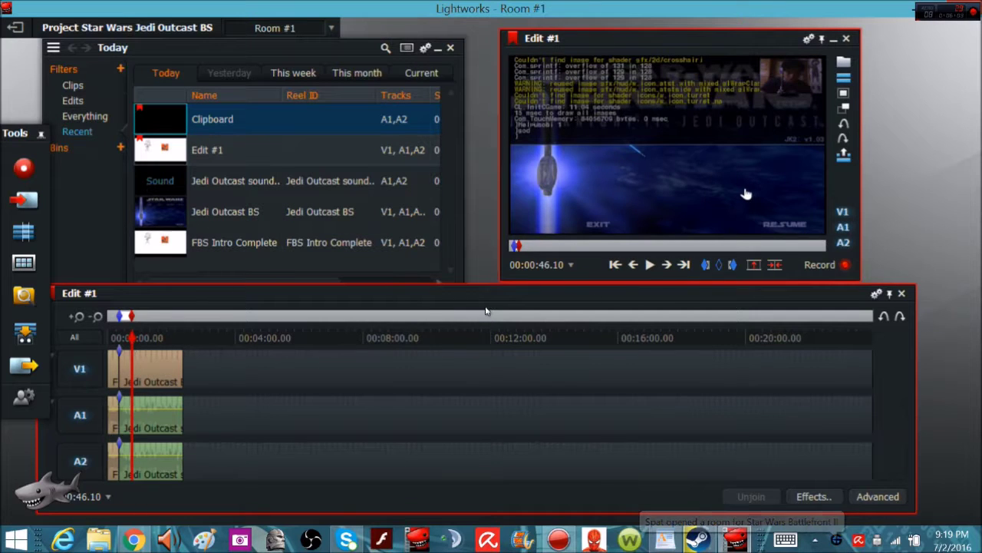
{"action": "left_click", "coordinate": [649, 265]}
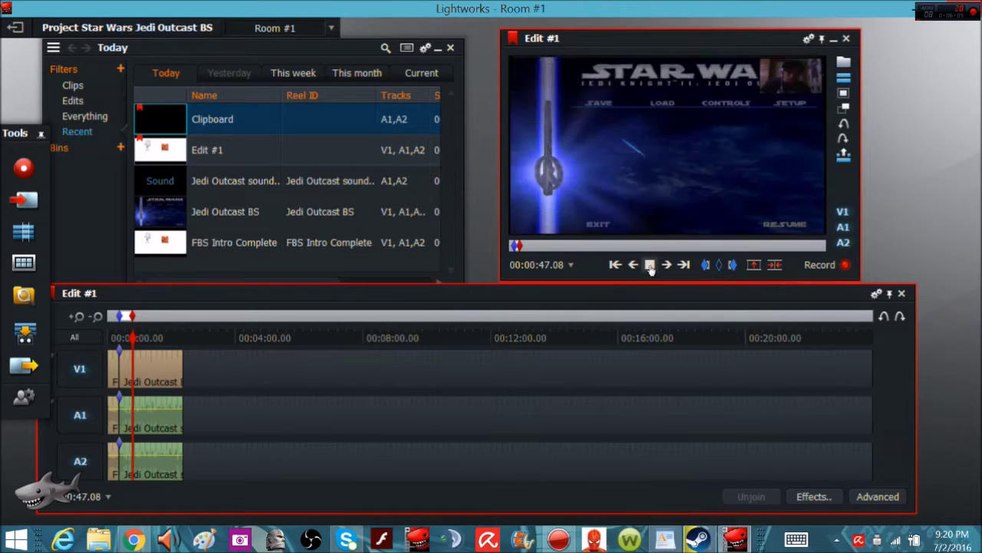
Step: Mark an out point at 00:00:48.01 and replace the marked section with black
{"action": "left_click", "coordinate": [650, 264]}
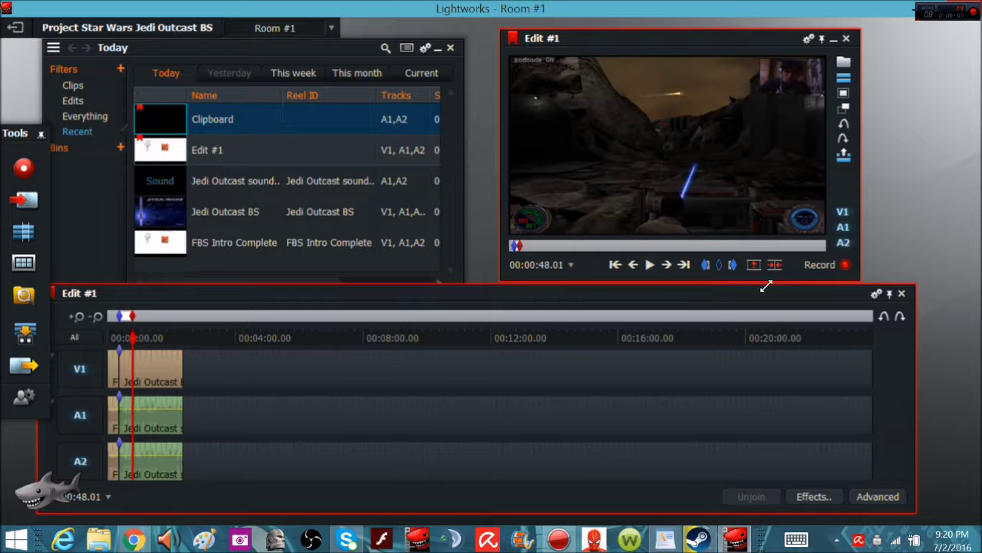
{"action": "left_click", "coordinate": [733, 266]}
{"action": "left_click", "coordinate": [753, 264]}
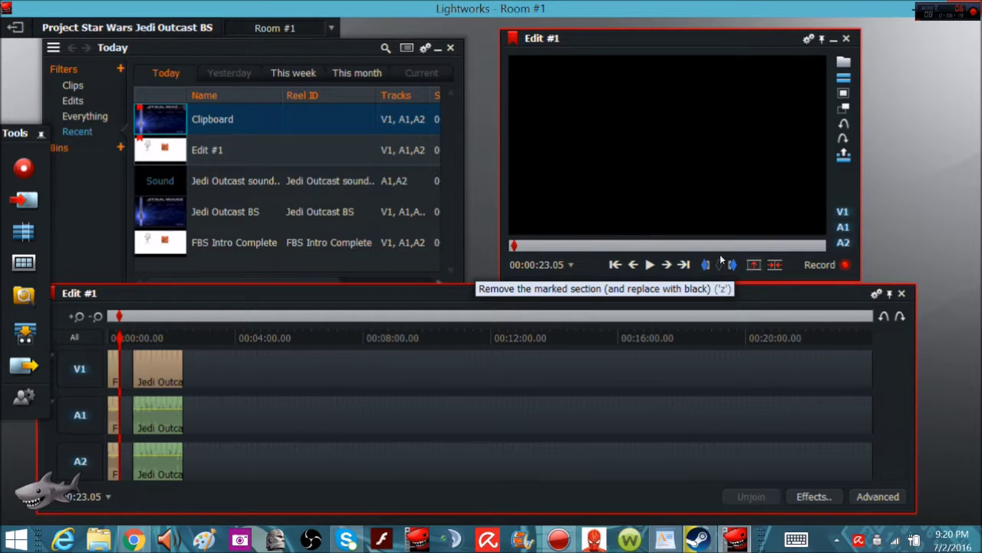
Step: Drop the FBS intro at the timeline start, then undo both the drop and the blanking
{"action": "left_click_drag", "start_coordinate": [165, 140], "coordinate": [240, 230]}
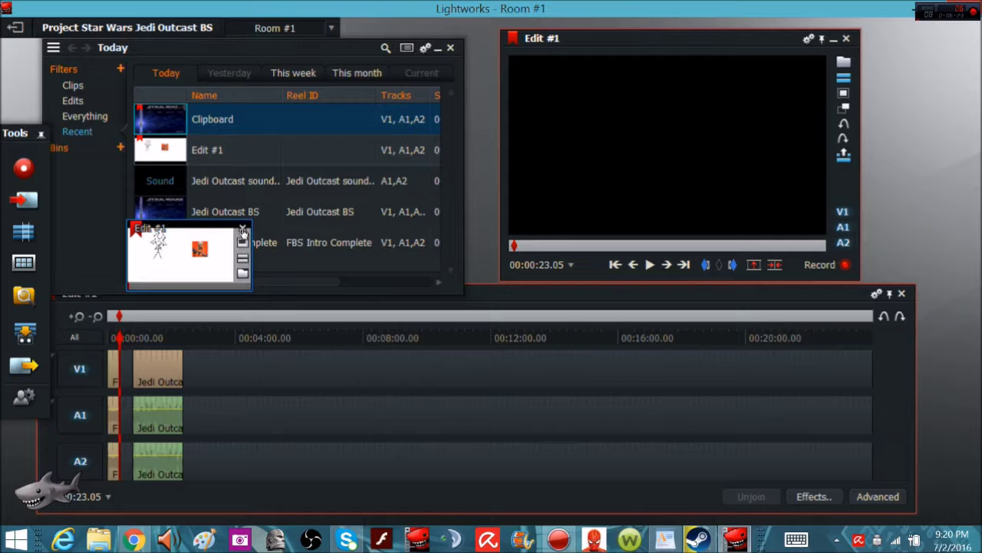
{"action": "left_click", "coordinate": [243, 231]}
{"action": "left_click_drag", "start_coordinate": [163, 244], "coordinate": [125, 380]}
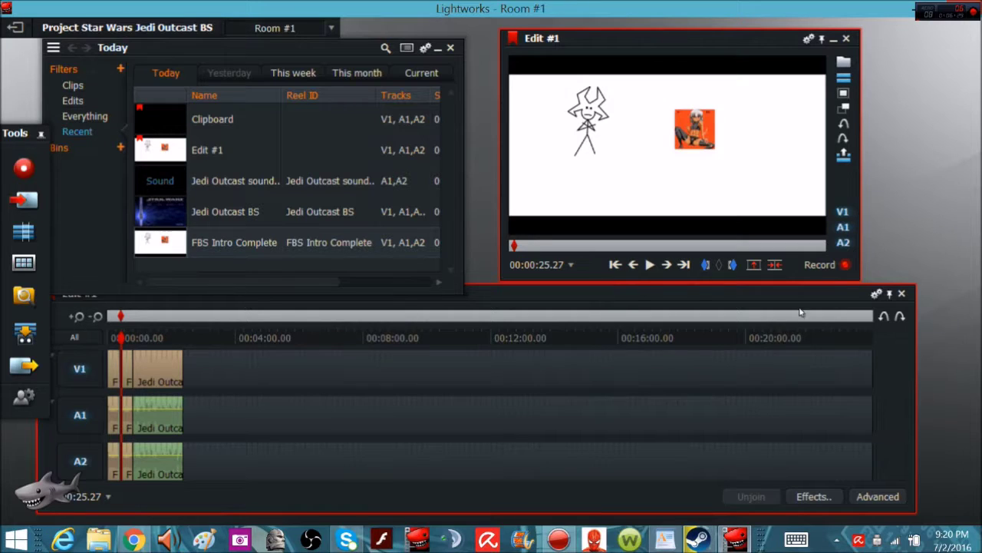
{"action": "left_click", "coordinate": [885, 319]}
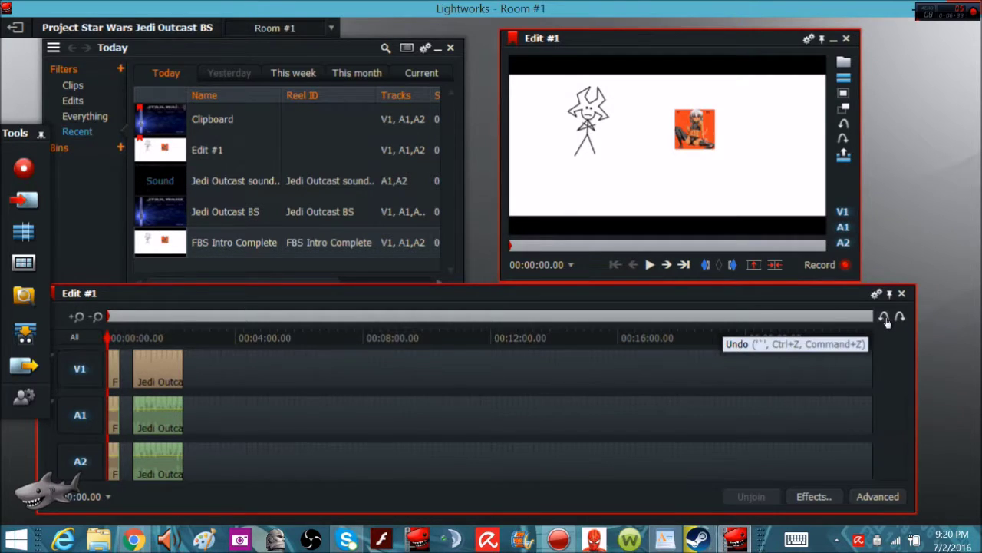
{"action": "left_click", "coordinate": [885, 320]}
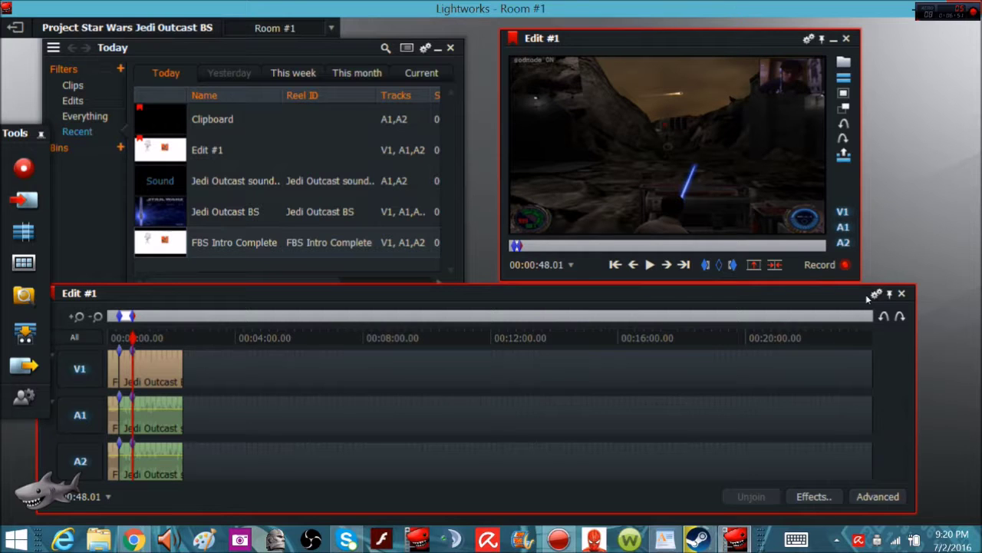
Step: Delete the marked section, closing the gap, and play from the start to check the cut
{"action": "left_click", "coordinate": [774, 267]}
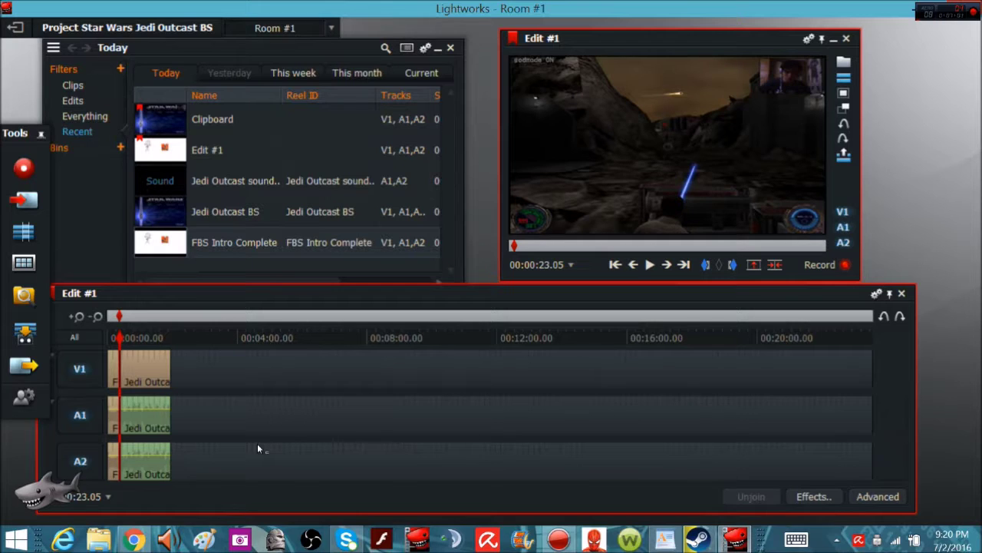
{"action": "left_click", "coordinate": [117, 342]}
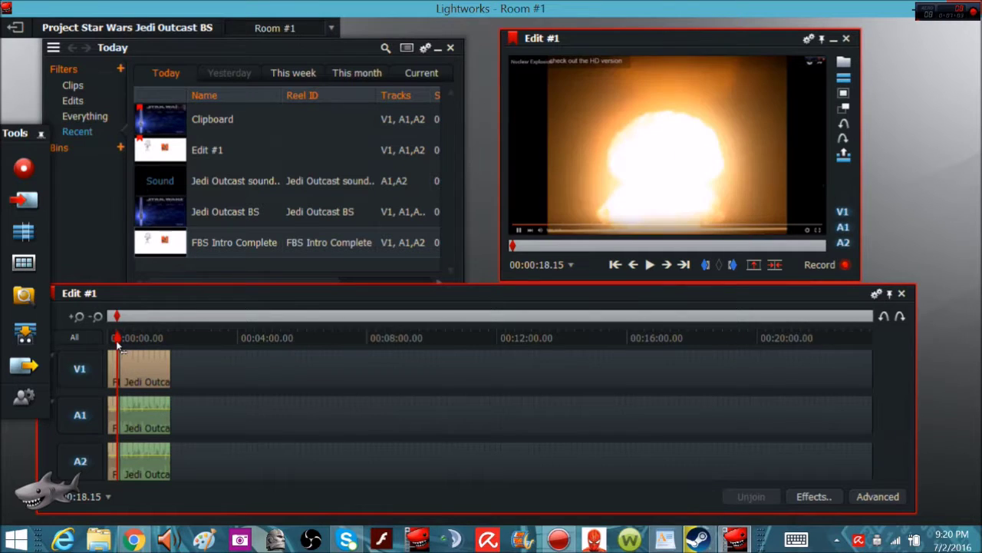
{"action": "left_click", "coordinate": [649, 265]}
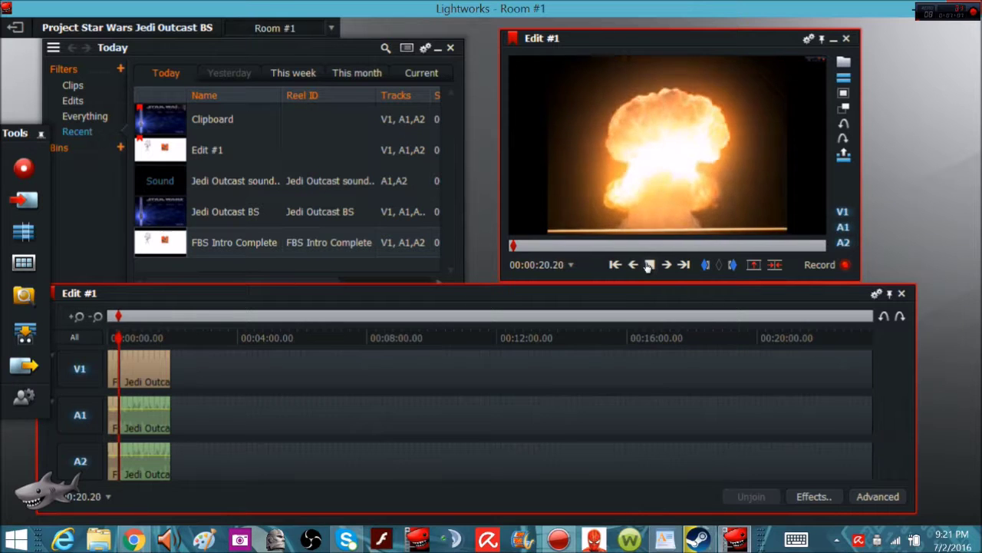
{"action": "left_click", "coordinate": [648, 265]}
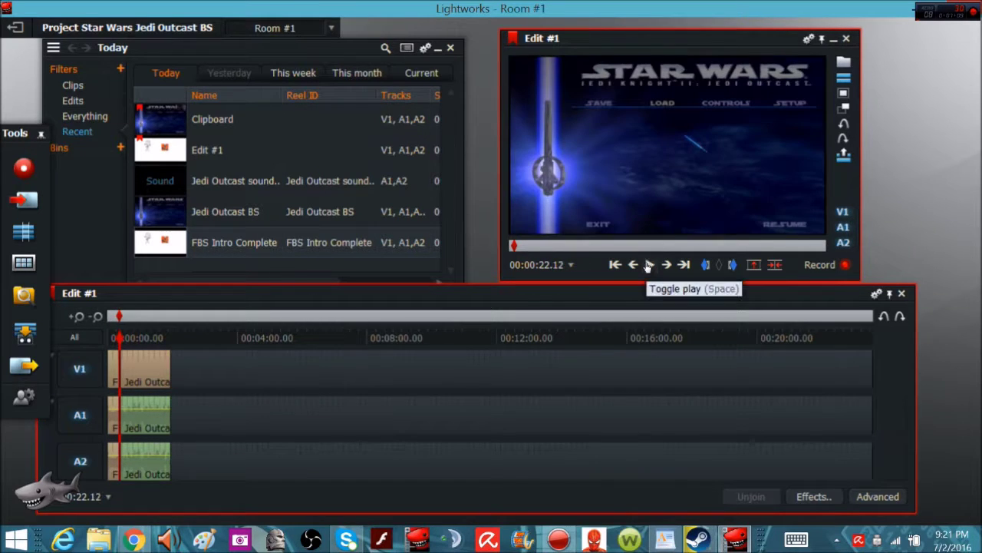
{"action": "left_click", "coordinate": [649, 265]}
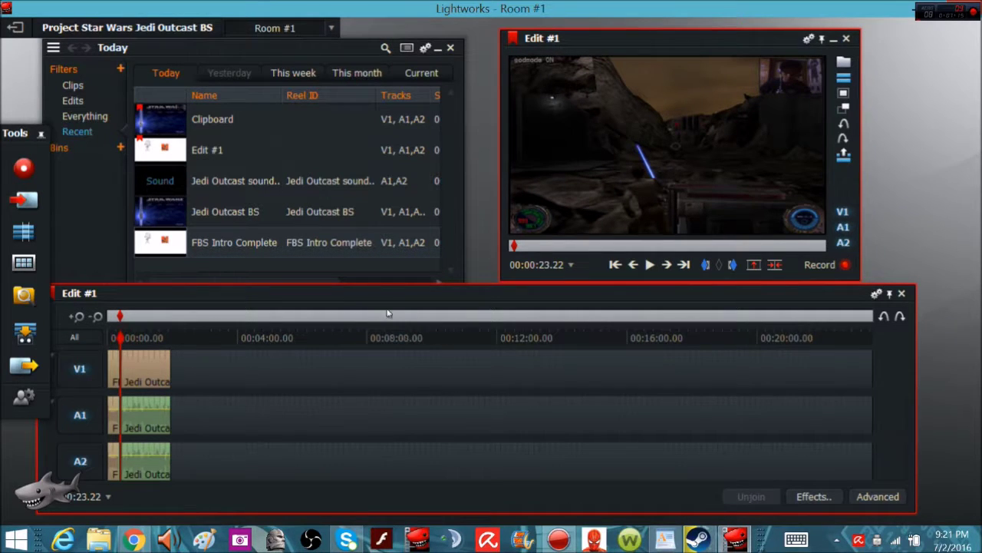
Step: Undo the deletion, scrub through the restored menu footage, then redo the deletion
{"action": "left_click", "coordinate": [884, 319]}
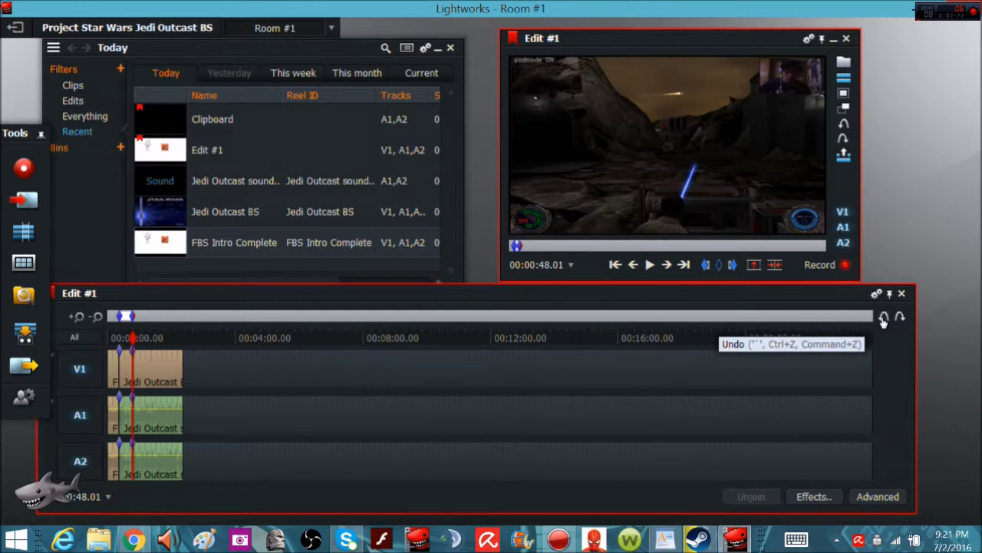
{"action": "left_click", "coordinate": [118, 350]}
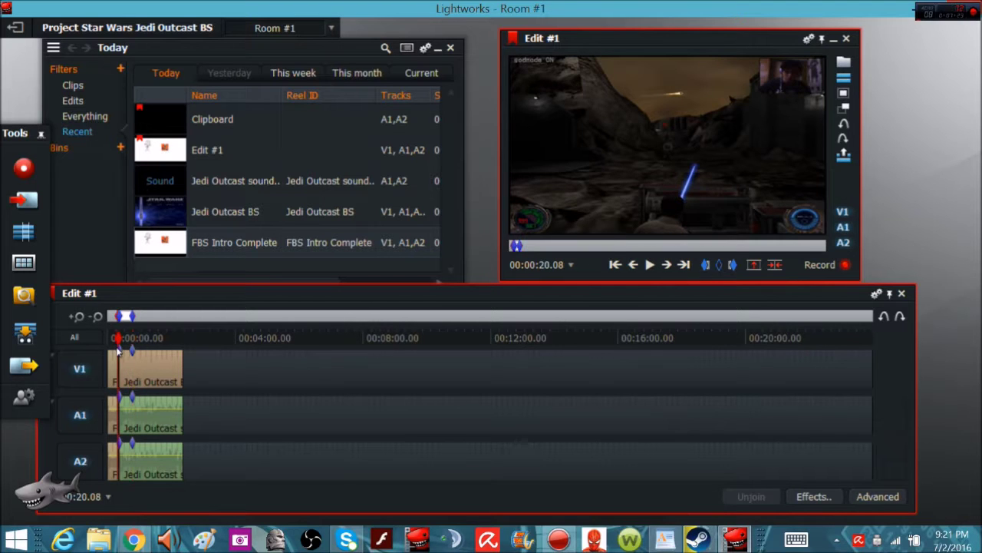
{"action": "left_click_drag", "start_coordinate": [118, 350], "coordinate": [132, 349]}
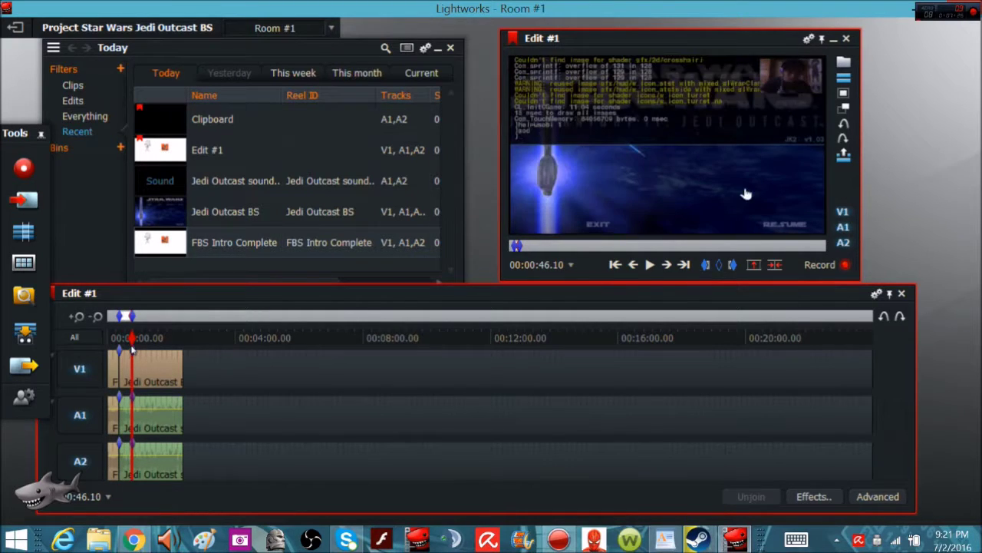
{"action": "left_click", "coordinate": [902, 318]}
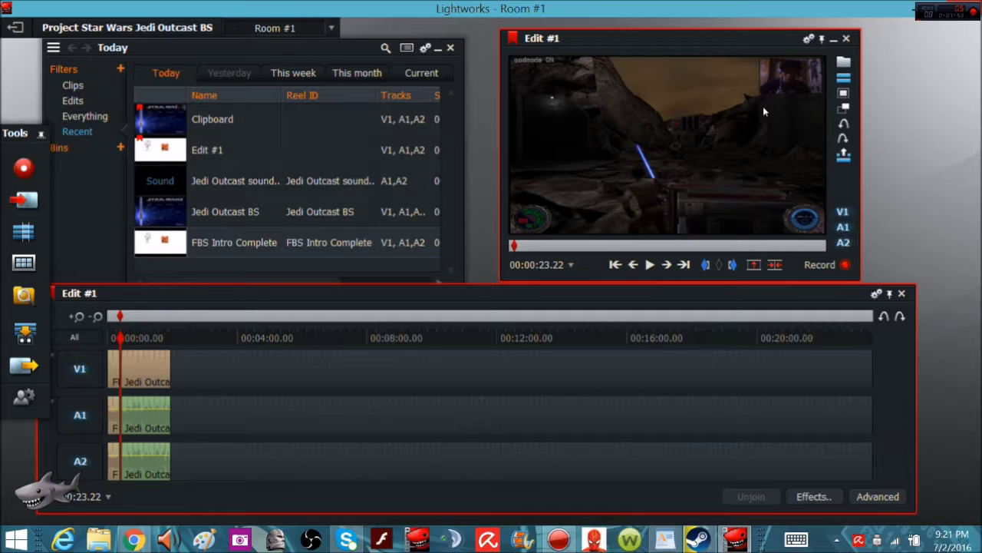
Step: Open Lightworks' file import dialog, showing the Star Wars Stuff folder
{"action": "left_click", "coordinate": [28, 201]}
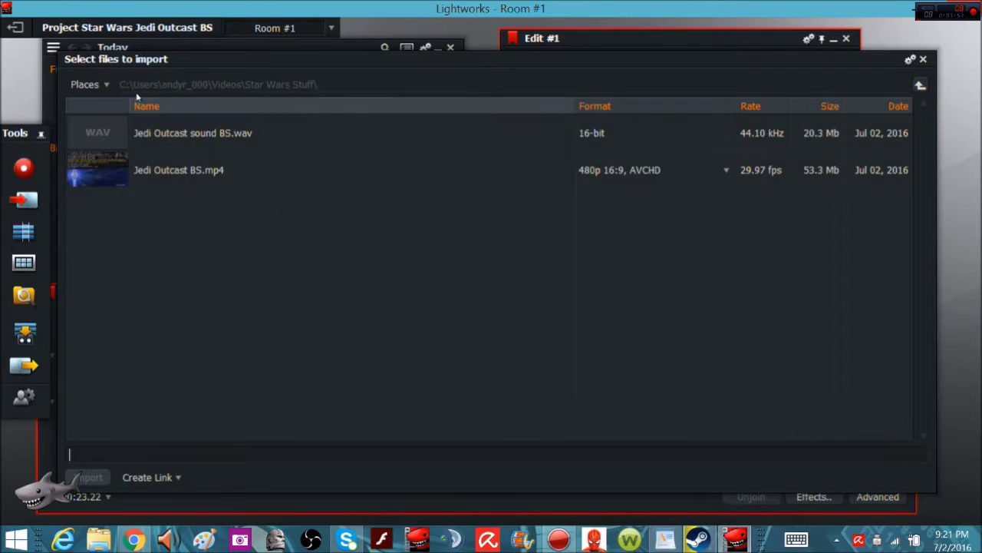
Step: Import no videos update.wmv from Videos > Reaction videos into the project
{"action": "left_click", "coordinate": [106, 86]}
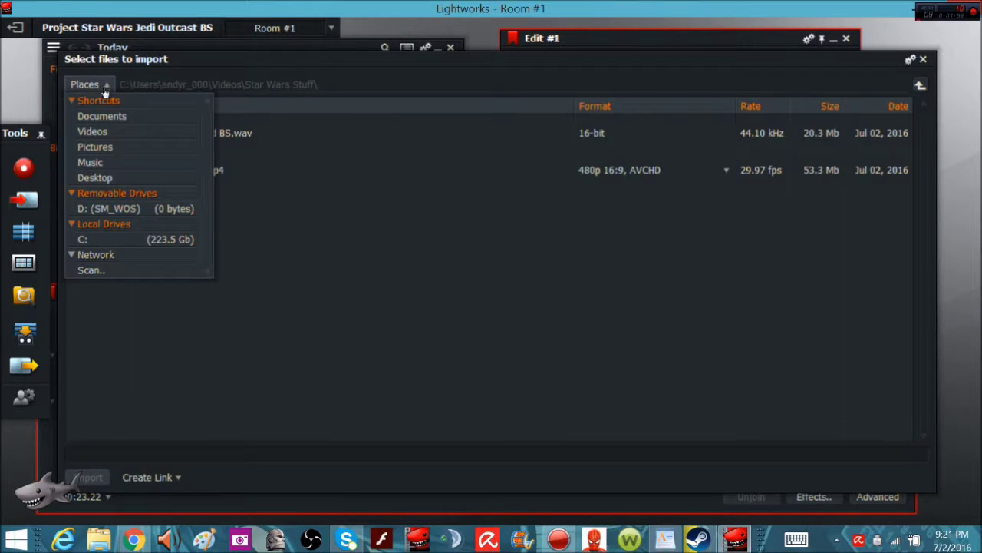
{"action": "left_click", "coordinate": [93, 132]}
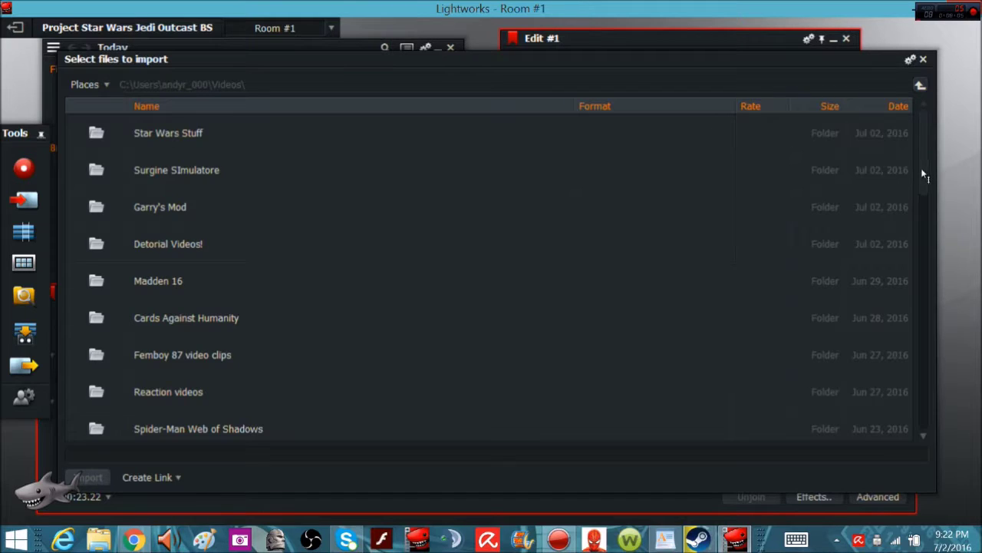
{"action": "scroll", "coordinate": [921, 184], "scroll_direction": "down", "scroll_amount": 3}
{"action": "double_click", "coordinate": [145, 290]}
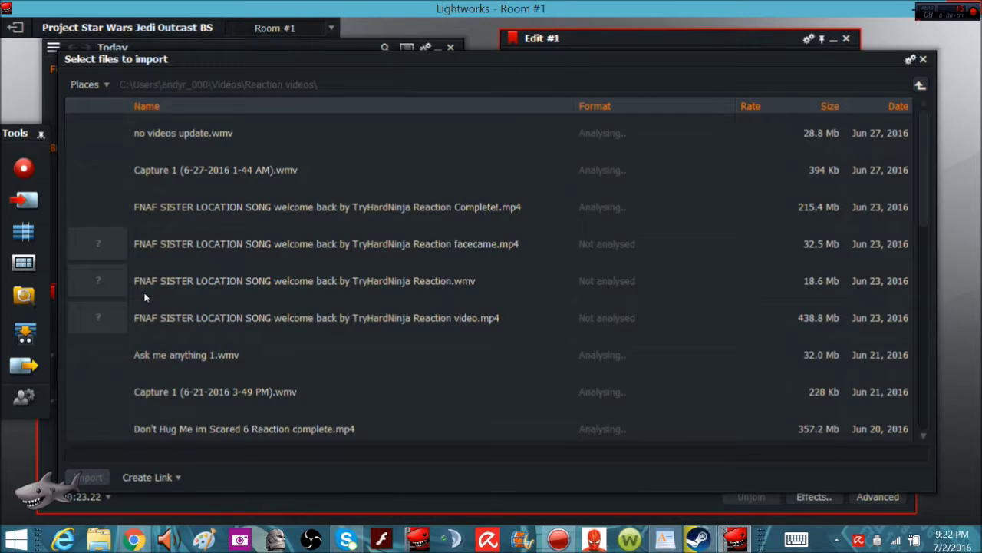
{"action": "left_click", "coordinate": [104, 176]}
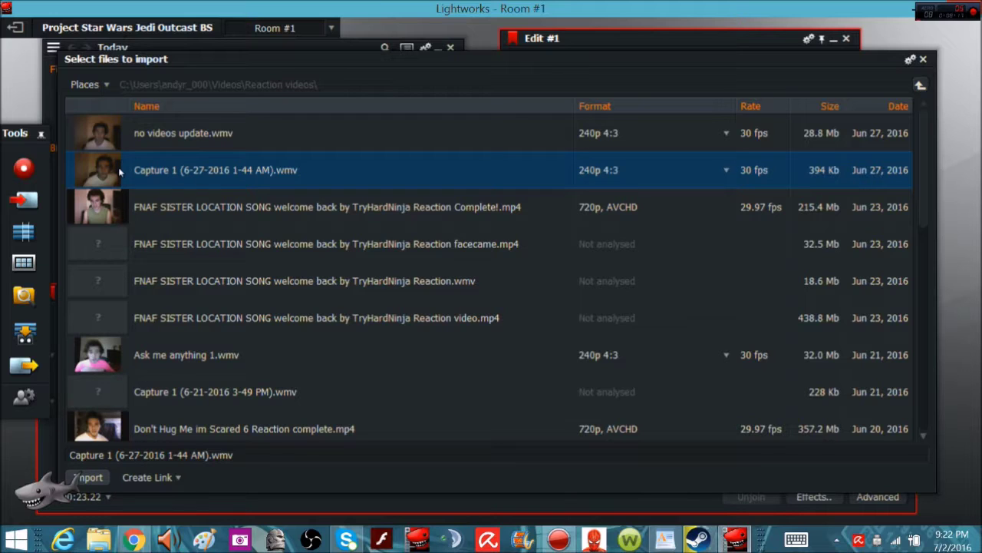
{"action": "double_click", "coordinate": [111, 146]}
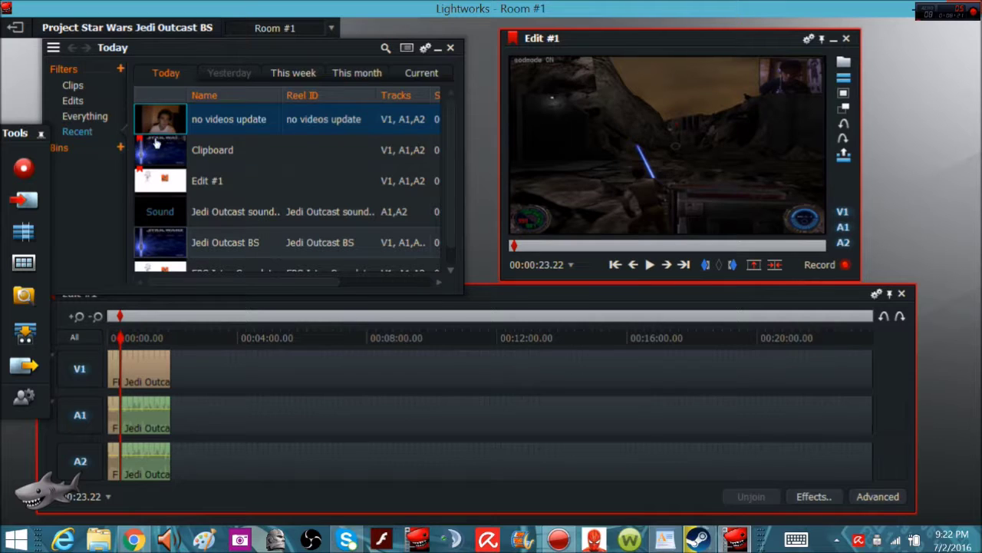
Step: Add a video track and place the no videos update clip at the start of V1
{"action": "right_click", "coordinate": [130, 341]}
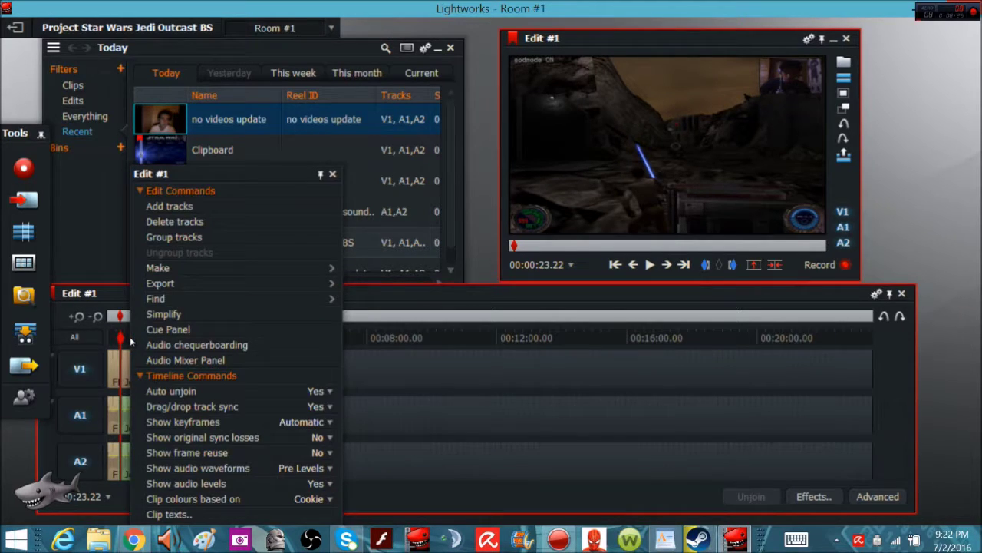
{"action": "left_click", "coordinate": [192, 208]}
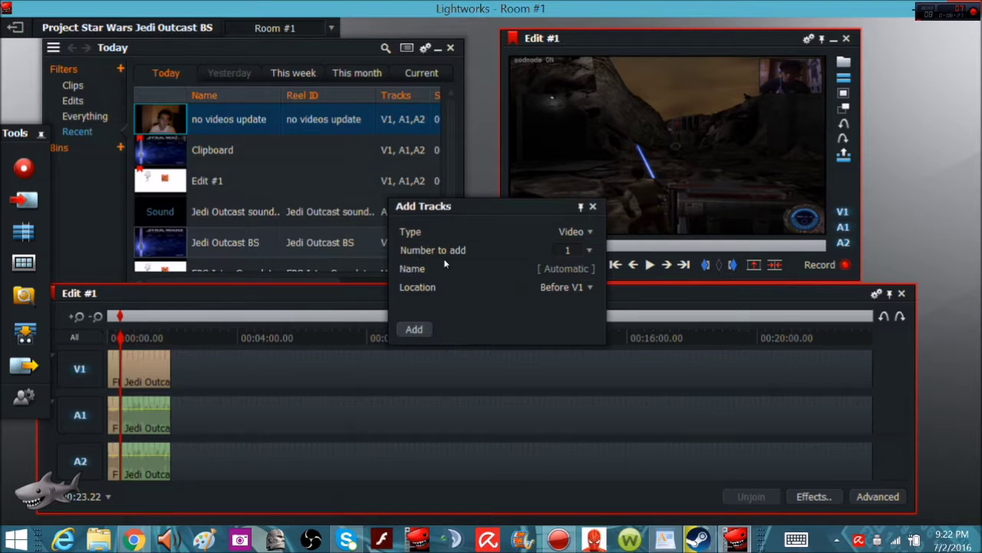
{"action": "left_click", "coordinate": [414, 328]}
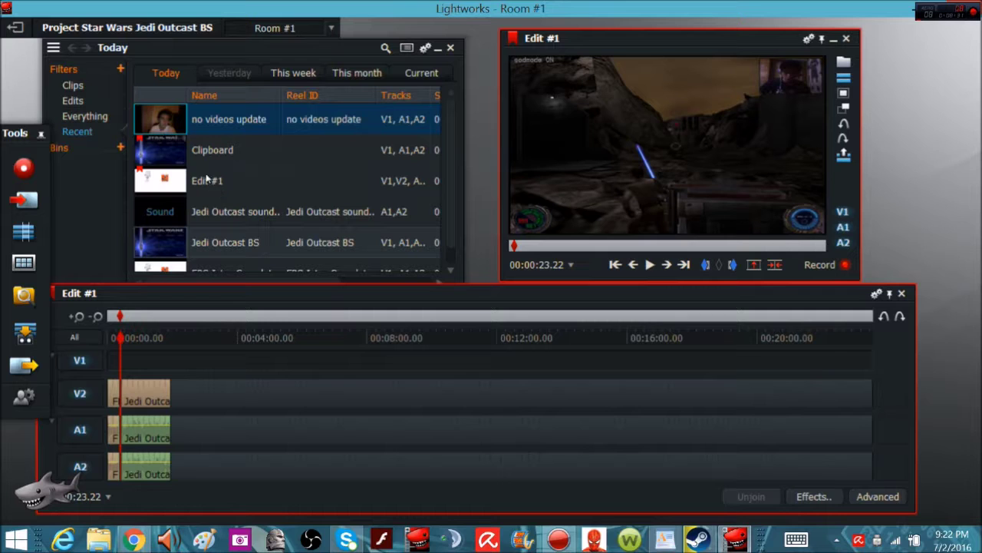
{"action": "left_click_drag", "start_coordinate": [168, 129], "coordinate": [128, 380]}
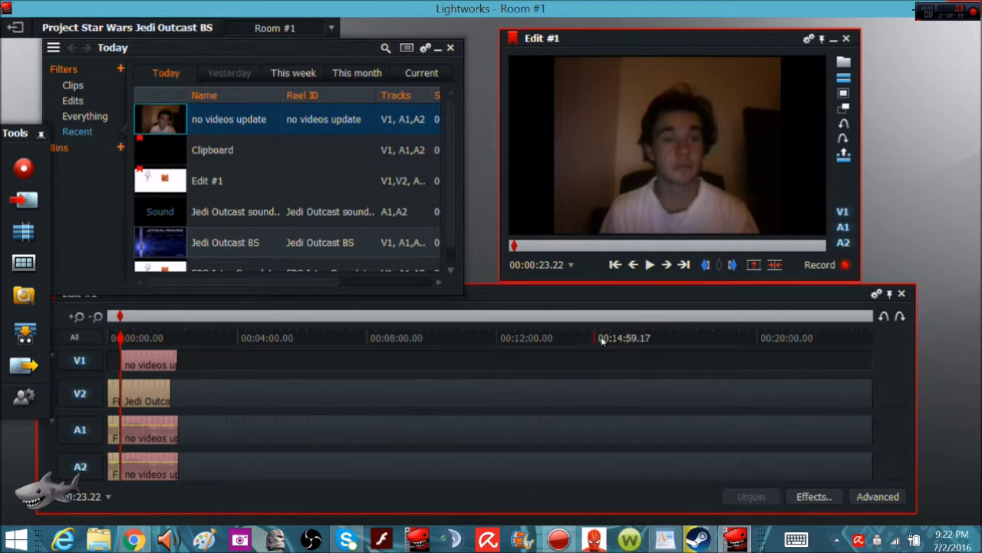
{"action": "left_click", "coordinate": [813, 496]}
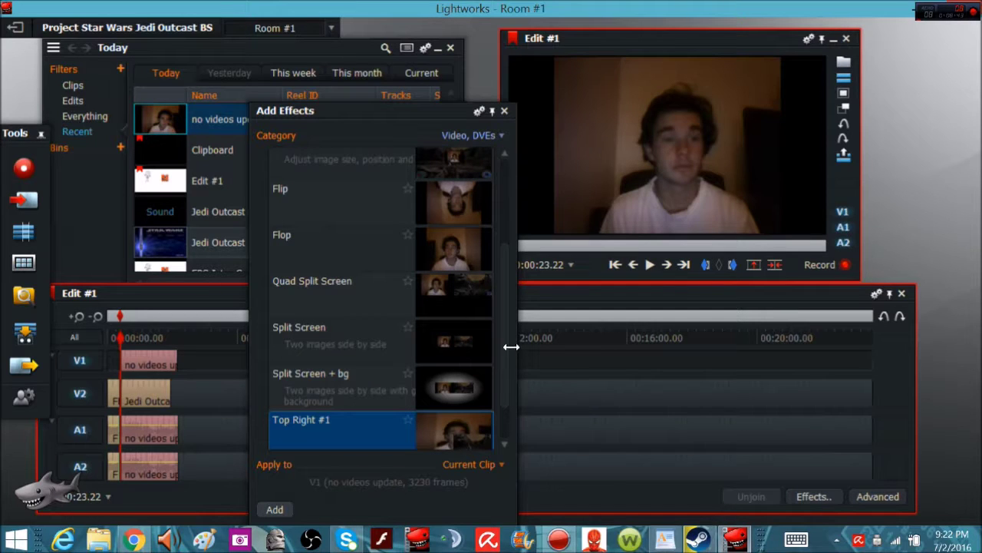
Step: Apply 3D DVE to the webcam clip: Position X 1.59, Y 1.51, Z 4.59, 0% edge softness
{"action": "left_click_drag", "start_coordinate": [505, 336], "coordinate": [509, 242]}
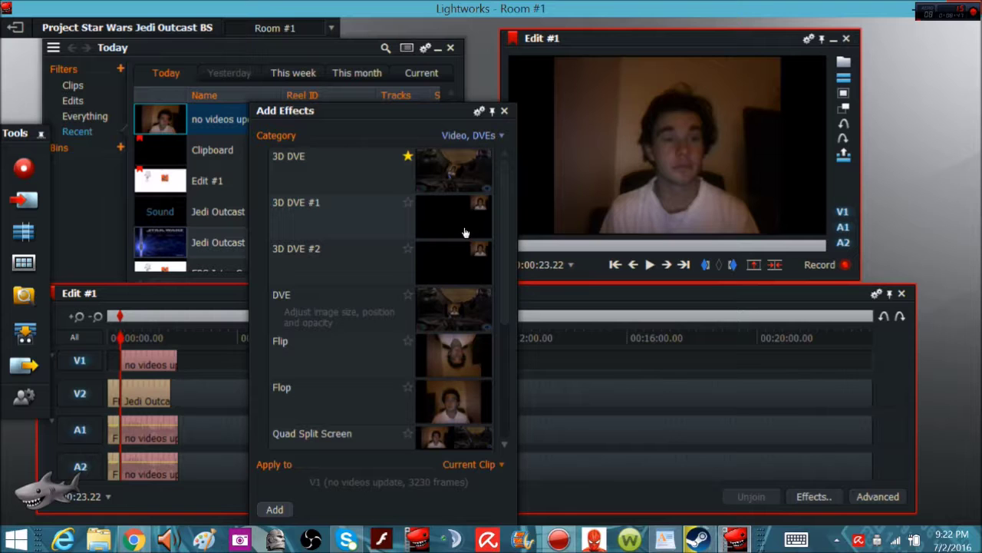
{"action": "left_click", "coordinate": [397, 221]}
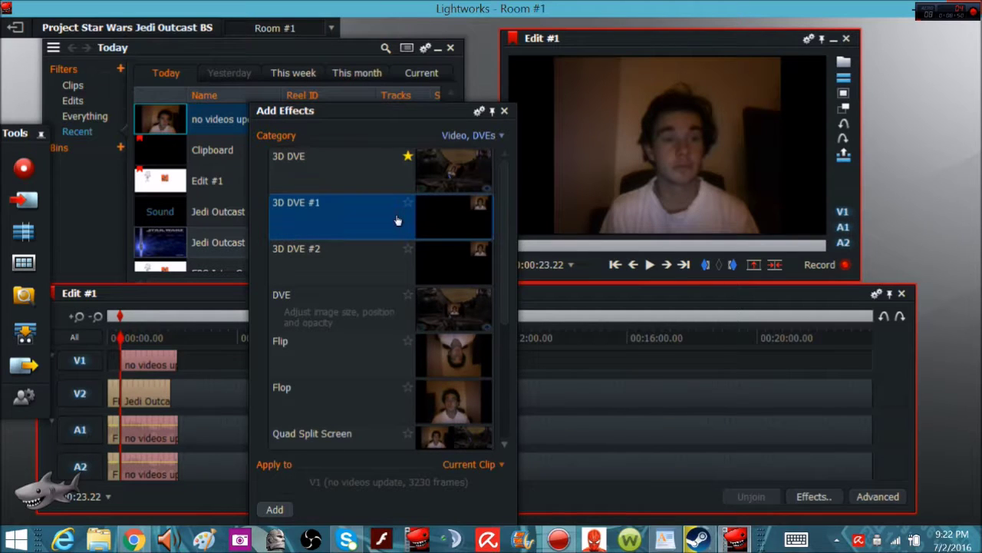
{"action": "double_click", "coordinate": [355, 210]}
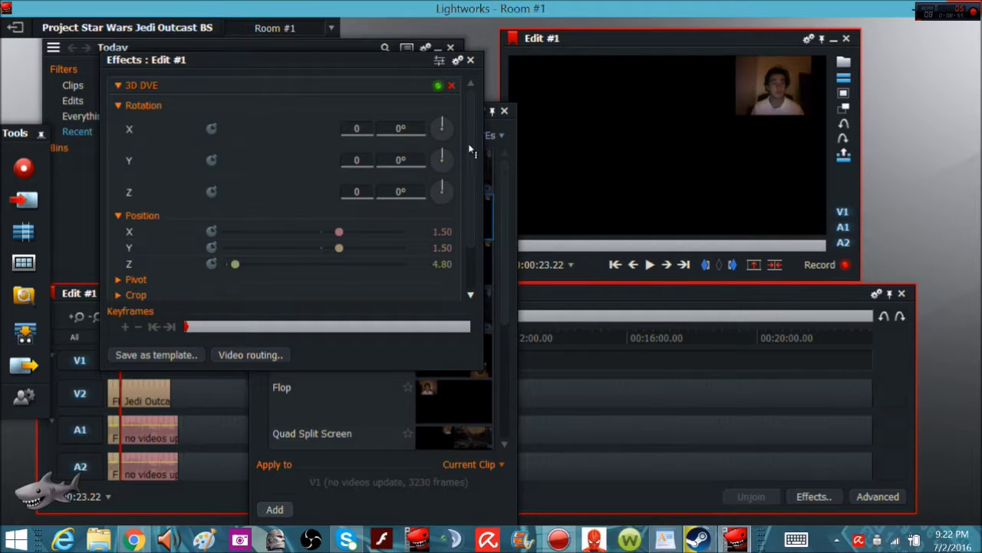
{"action": "scroll", "coordinate": [470, 154], "scroll_direction": "down", "scroll_amount": 2}
{"action": "left_click_drag", "start_coordinate": [340, 174], "coordinate": [343, 194]}
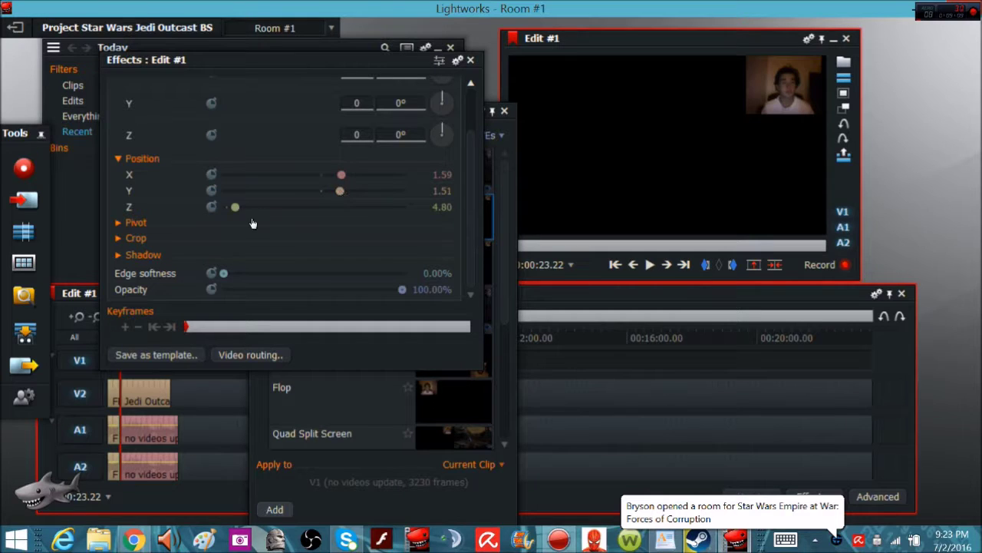
{"action": "left_click_drag", "start_coordinate": [235, 212], "coordinate": [248, 218]}
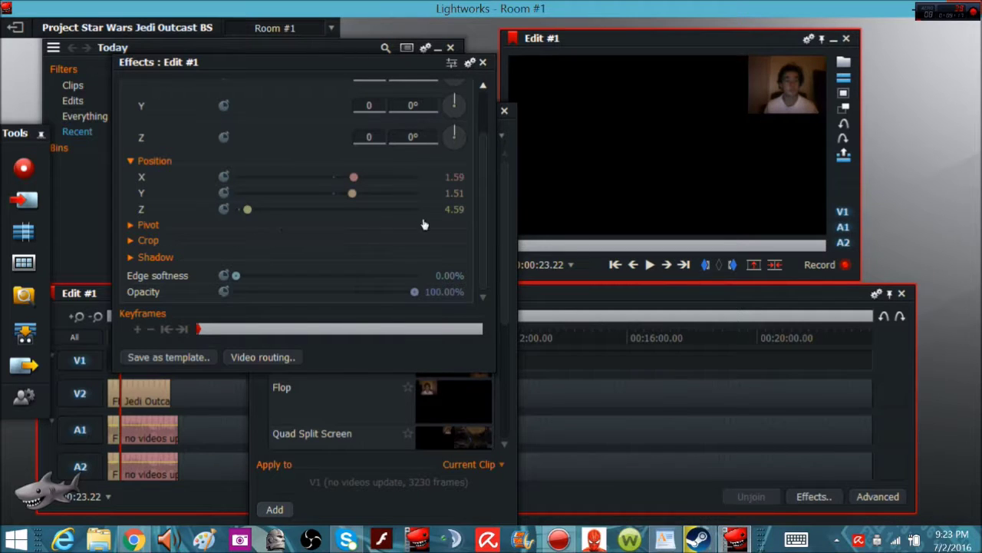
{"action": "left_click_drag", "start_coordinate": [237, 276], "coordinate": [202, 269]}
{"action": "left_click_drag", "start_coordinate": [322, 65], "coordinate": [285, 87]}
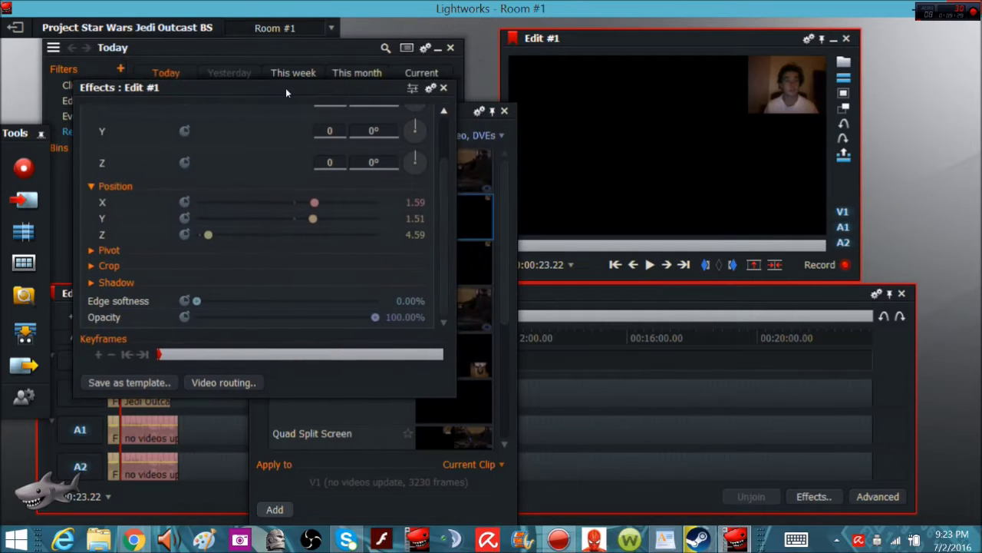
Step: Close the effect panels and undo the DVE, webcam clip and extra video track
{"action": "left_click", "coordinate": [444, 89]}
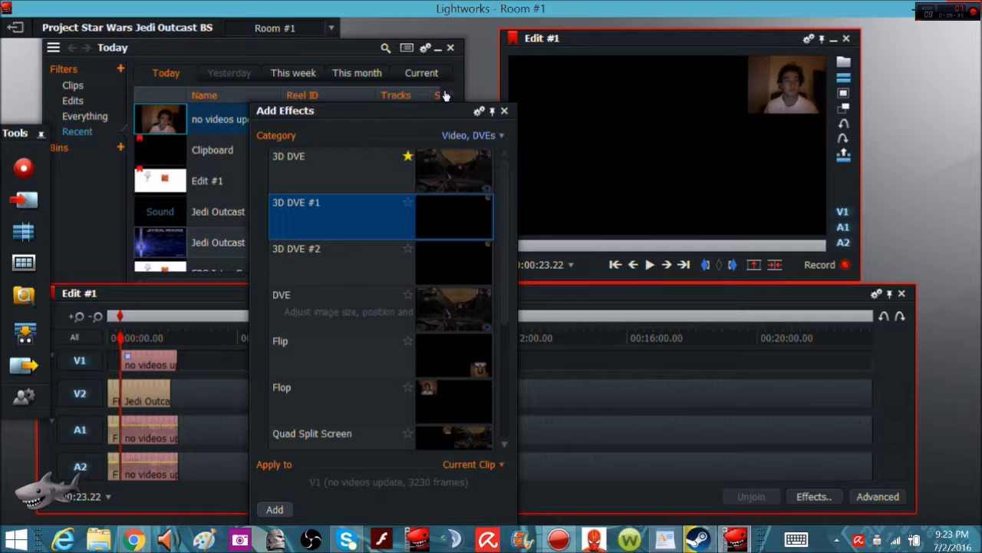
{"action": "left_click", "coordinate": [505, 115]}
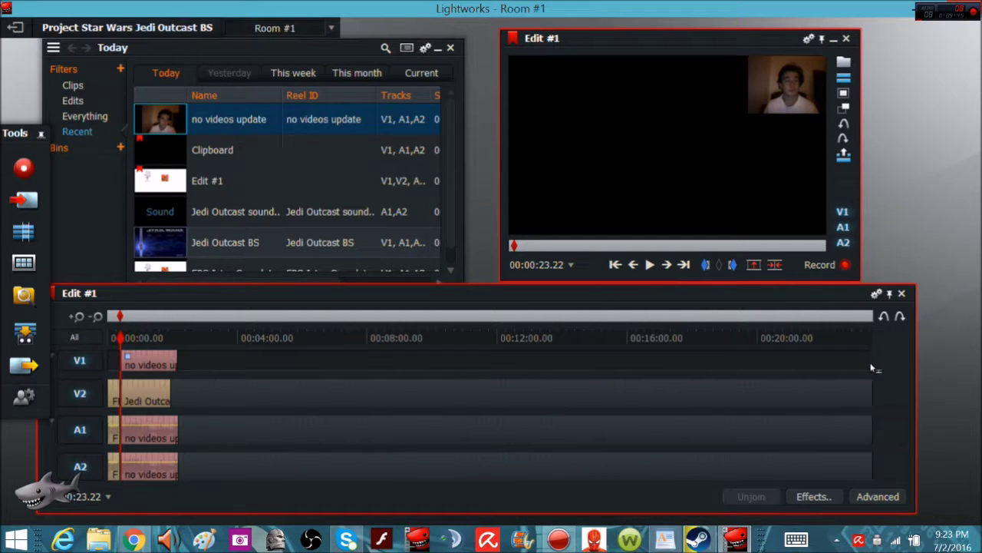
{"action": "left_click", "coordinate": [884, 319]}
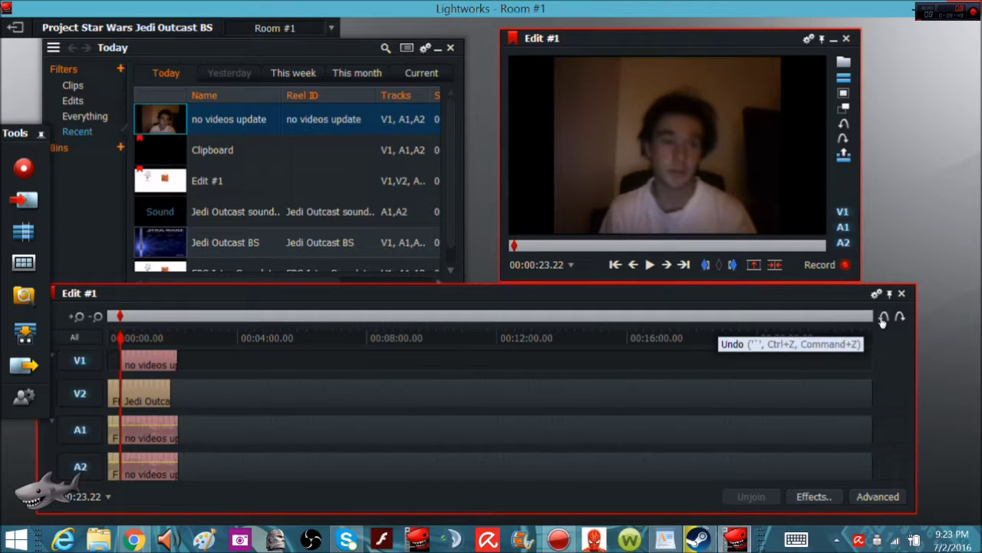
{"action": "left_click", "coordinate": [884, 319]}
{"action": "left_click", "coordinate": [883, 318]}
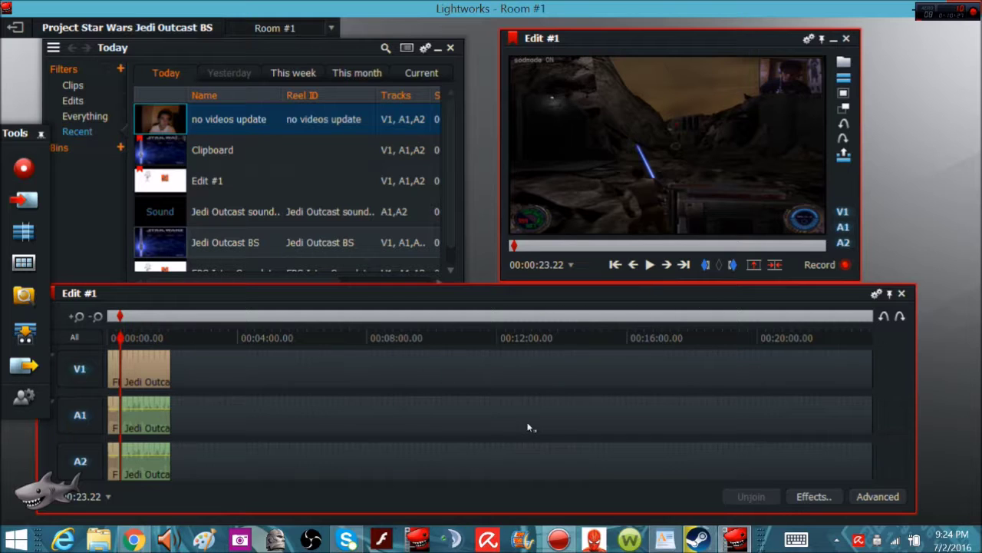
Step: Play the gameplay-only edit to its end and bring up its Export dialog
{"action": "left_click", "coordinate": [138, 345]}
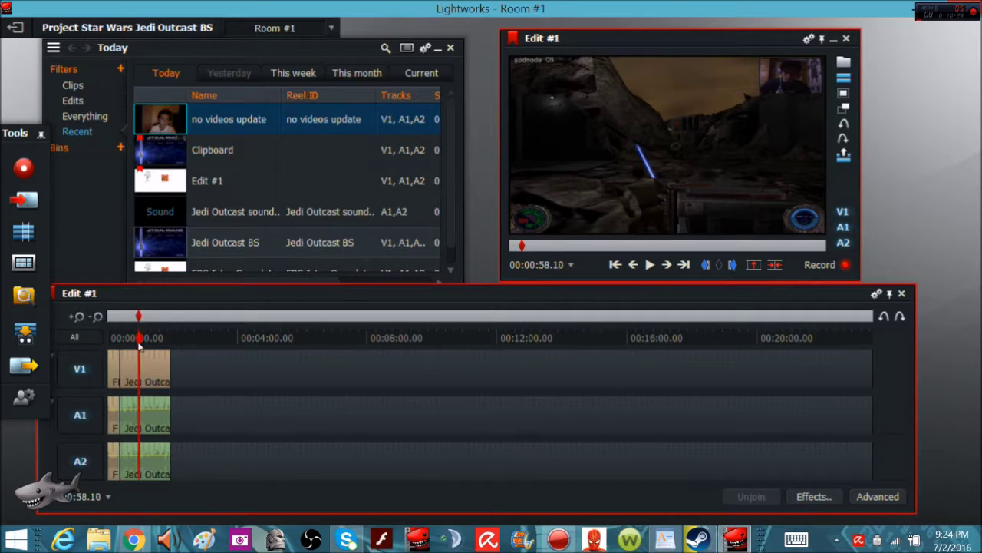
{"action": "left_click", "coordinate": [192, 344]}
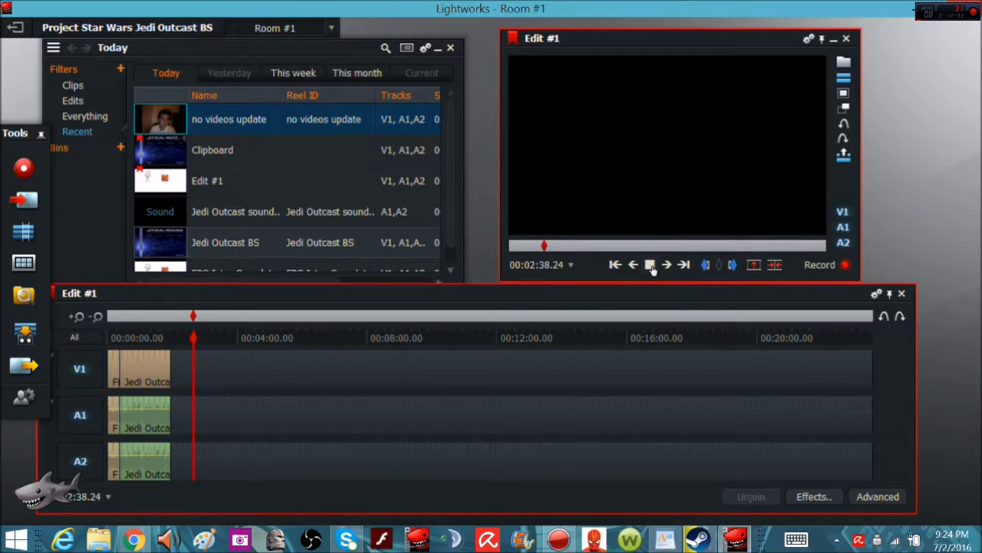
{"action": "left_click", "coordinate": [650, 264]}
{"action": "left_click", "coordinate": [21, 369]}
Step: Name the export 'Star Wars Jedi Outcast BS' and start the YouTube MP4 export
{"action": "left_click", "coordinate": [307, 416]}
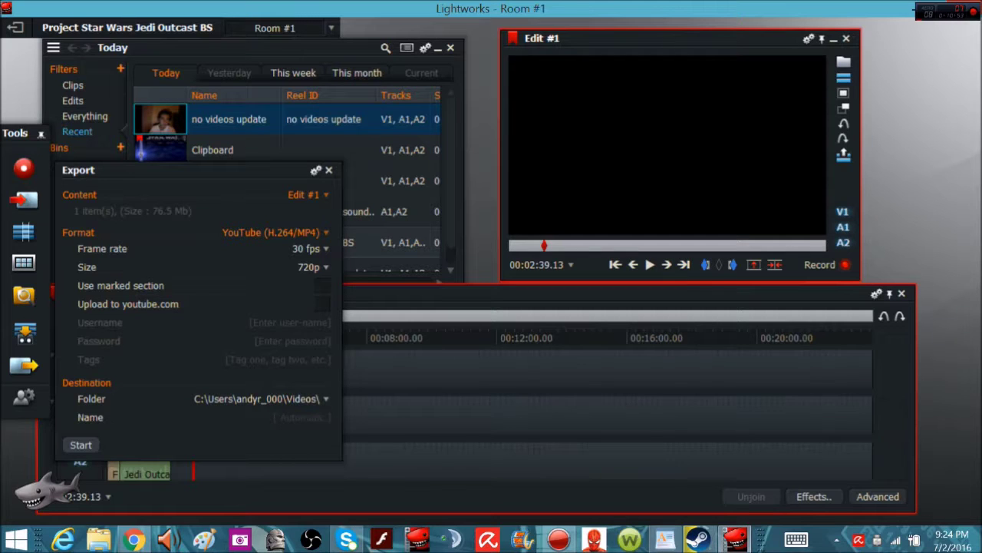
{"action": "type", "text": "Star Wars Jedi Outcast BS"}
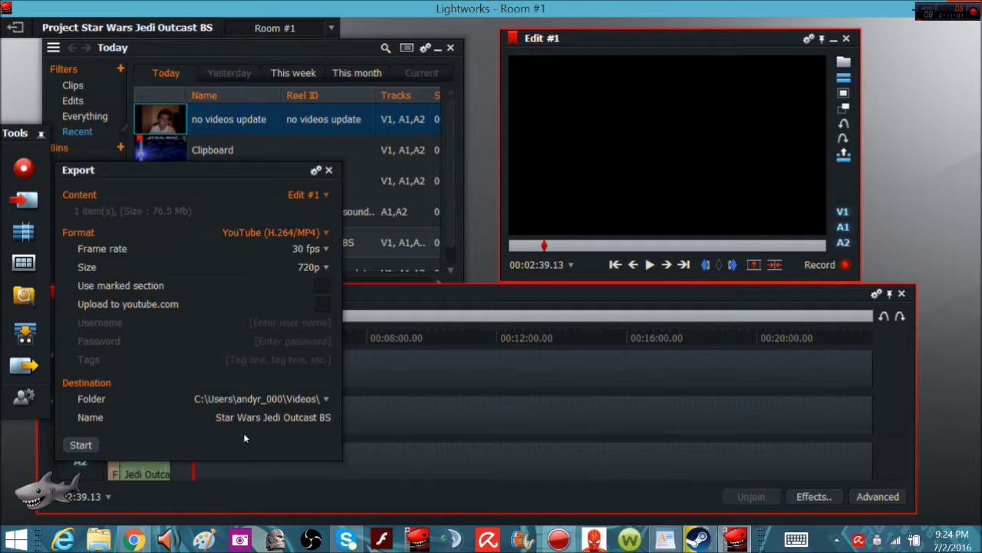
{"action": "left_click", "coordinate": [81, 446]}
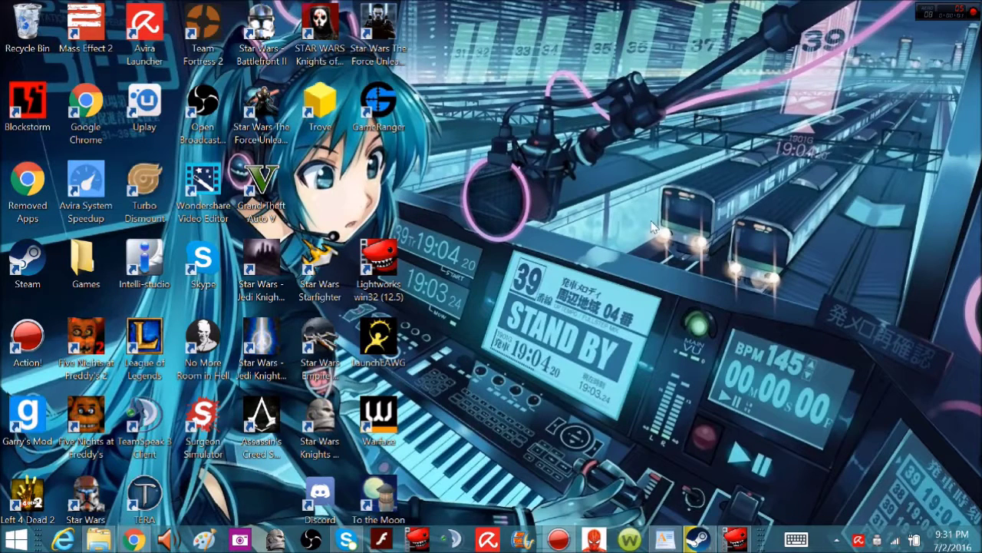
Step: Return to Lightworks from the taskbar after the export runs
{"action": "left_click", "coordinate": [552, 542]}
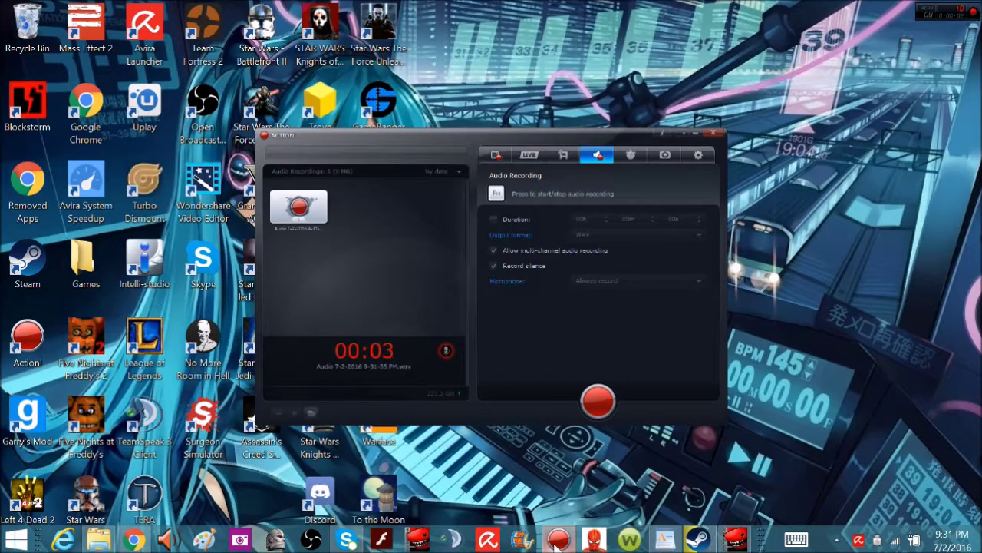
{"action": "left_click", "coordinate": [552, 542]}
{"action": "left_click", "coordinate": [736, 540]}
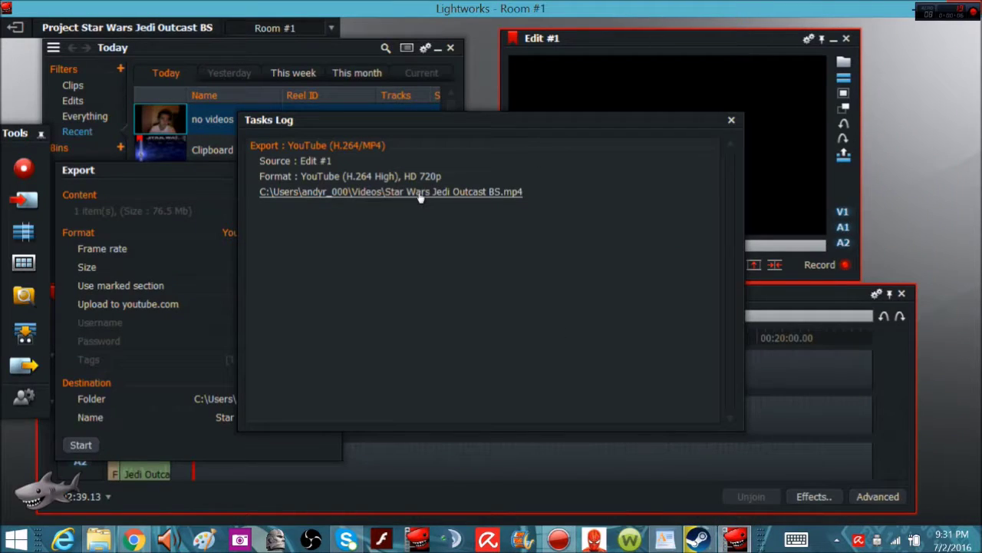
Step: Open the exported Star Wars Jedi Outcast BS.mp4 in File Explorer from the Tasks Log link
{"action": "left_click", "coordinate": [412, 194]}
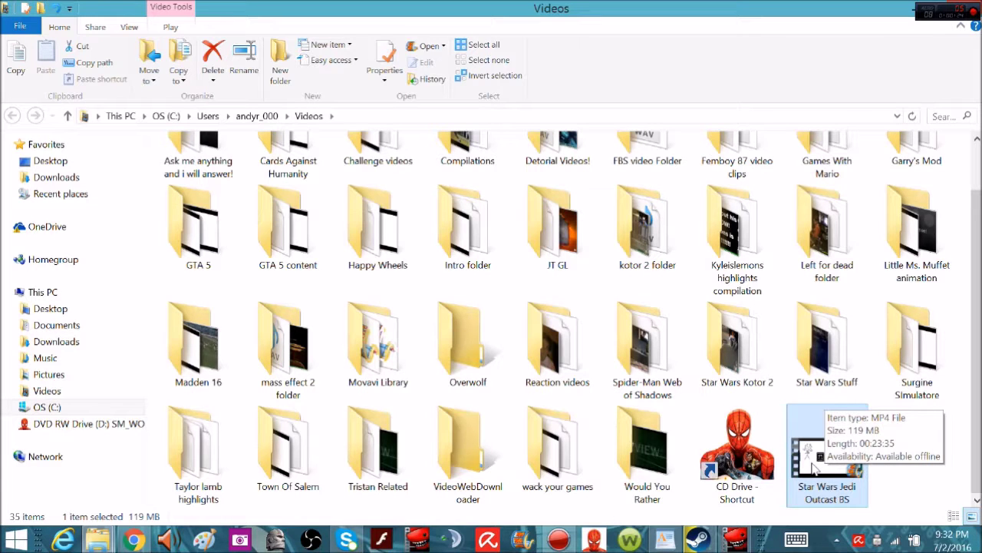
Step: Open Star Wars Jedi Outcast BS.mp4 with Movie Maker from its context menu
{"action": "right_click", "coordinate": [814, 464]}
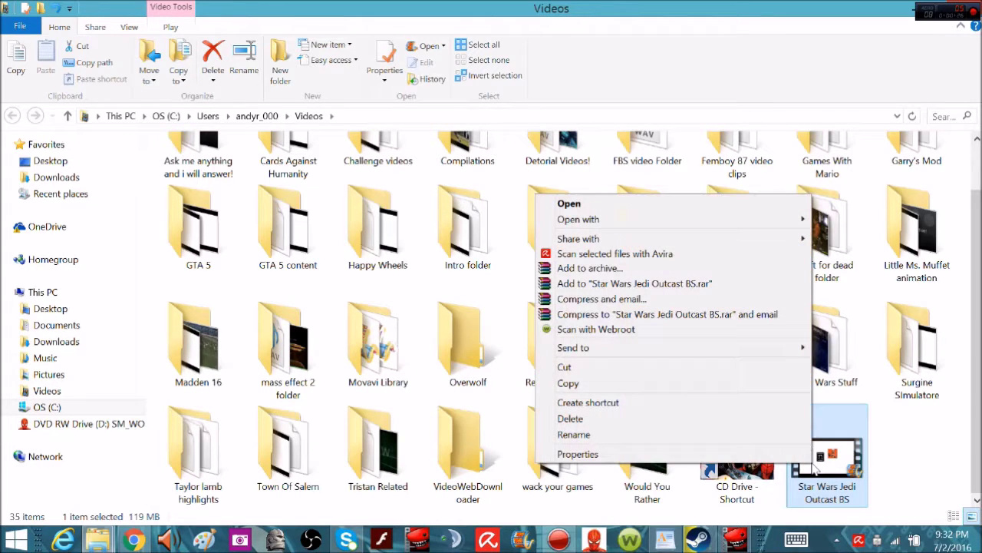
{"action": "mouse_move", "coordinate": [740, 222]}
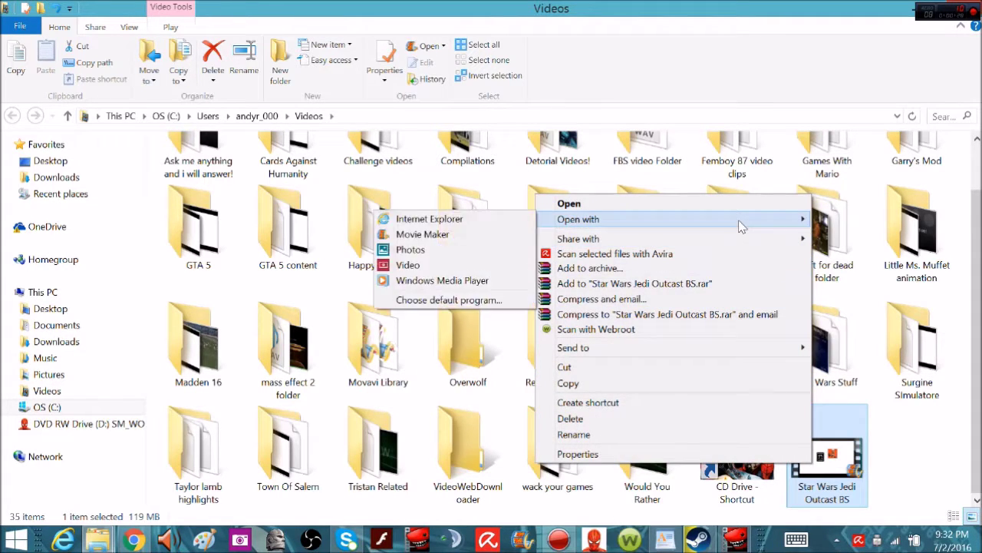
{"action": "left_click", "coordinate": [474, 235]}
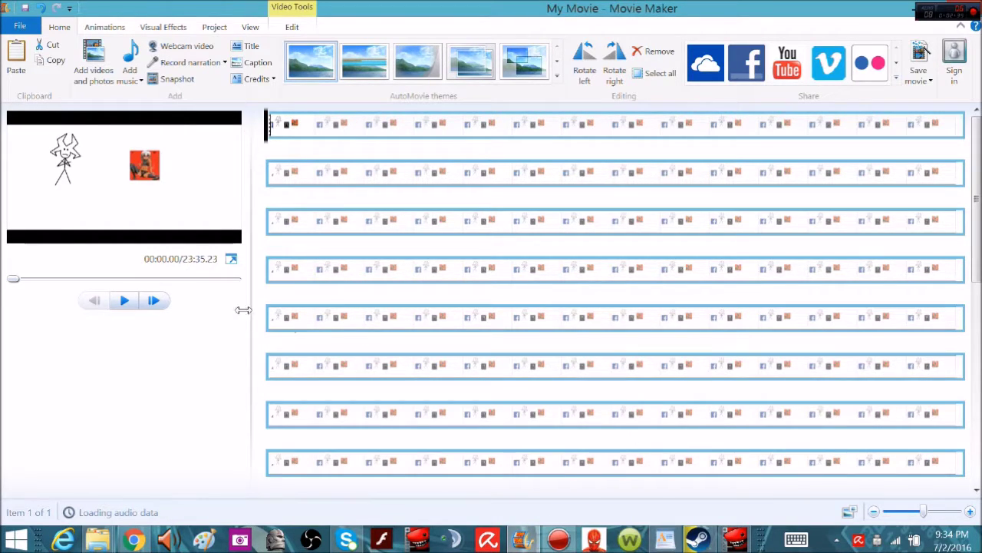
Step: Preview the movie and set the playhead to 01:57.83, where the picture turns black
{"action": "left_click", "coordinate": [121, 306]}
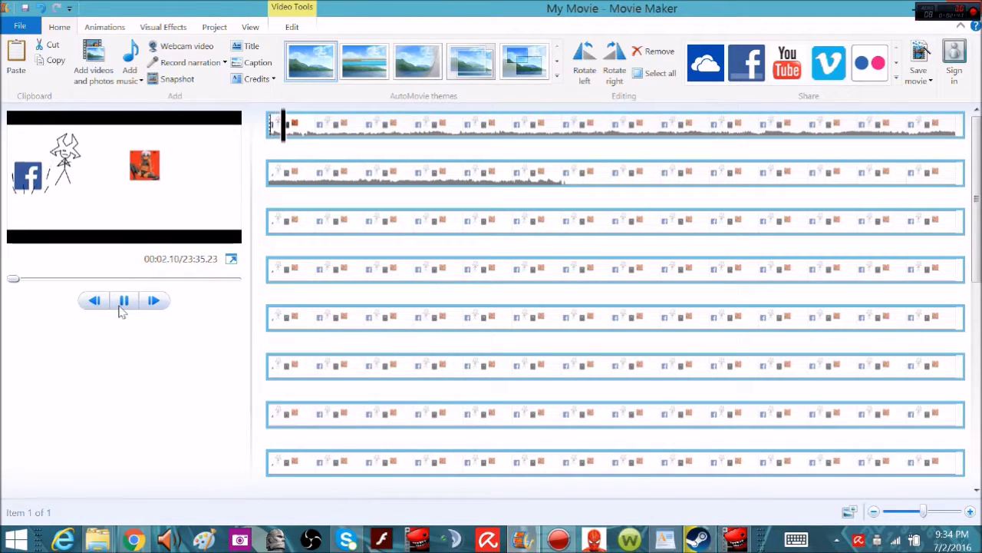
{"action": "left_click", "coordinate": [120, 306]}
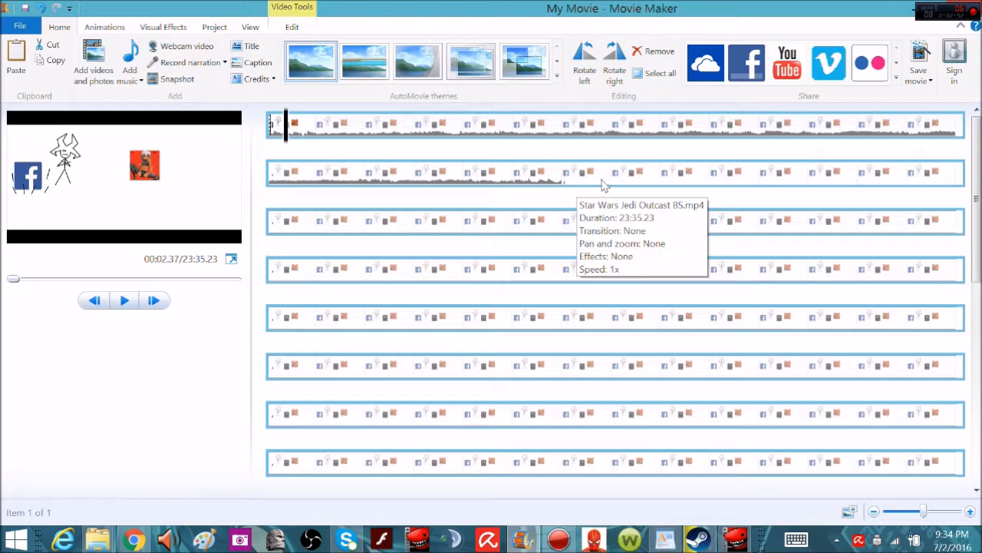
{"action": "scroll", "coordinate": [676, 384], "scroll_direction": "down", "scroll_amount": 5}
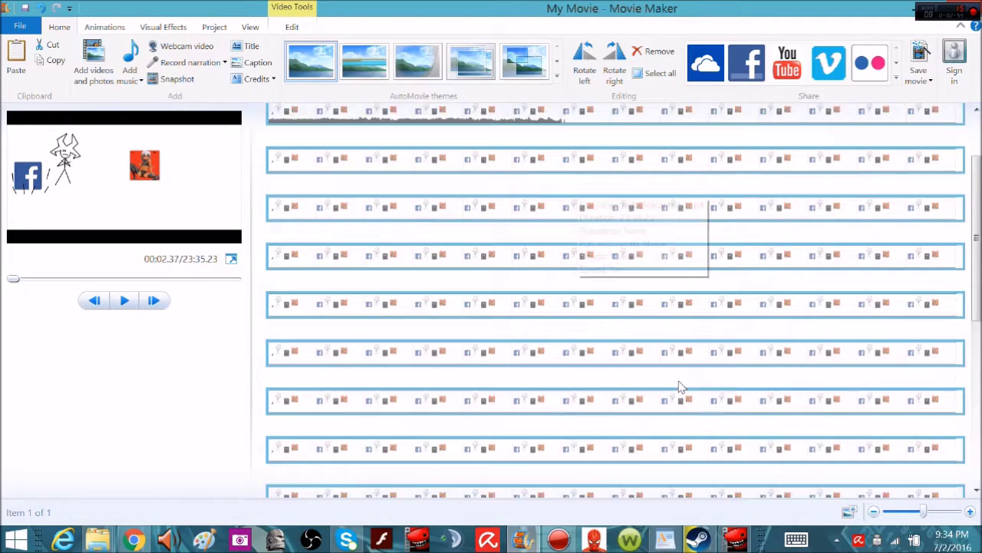
{"action": "scroll", "coordinate": [668, 373], "scroll_direction": "up", "scroll_amount": 5}
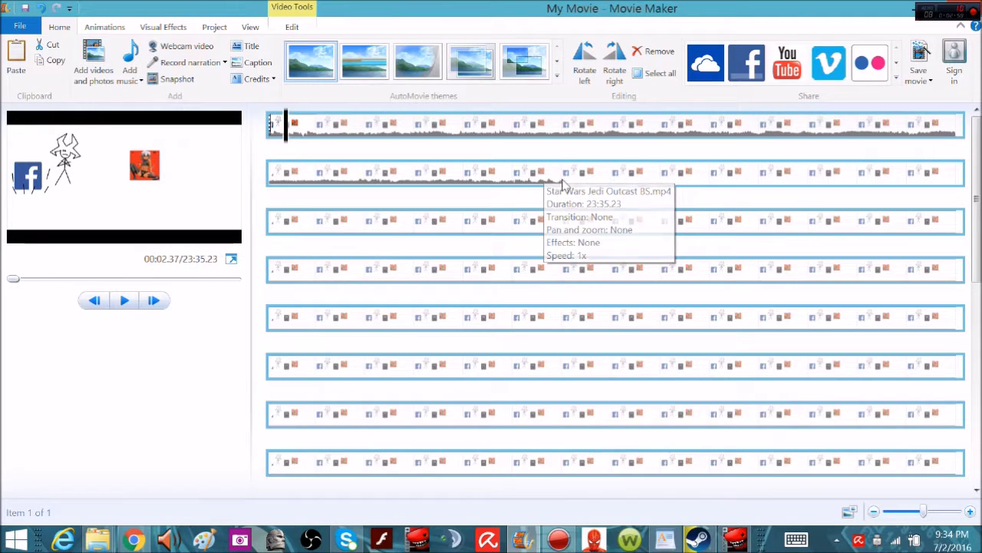
{"action": "left_click", "coordinate": [559, 186]}
{"action": "left_click_drag", "start_coordinate": [560, 186], "coordinate": [568, 188]}
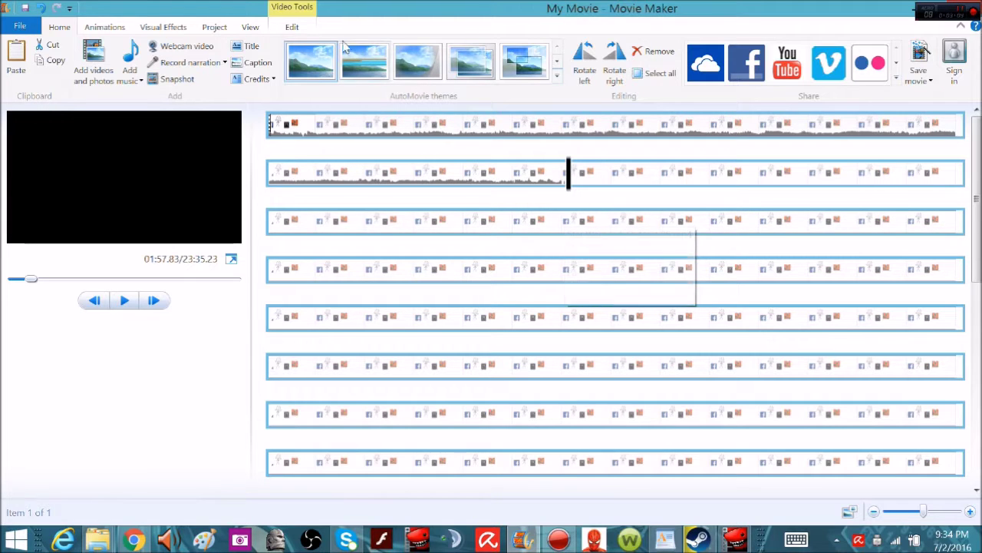
Step: Set the clip's end point at the playhead, trimming it to 01:57.80
{"action": "left_click", "coordinate": [291, 26]}
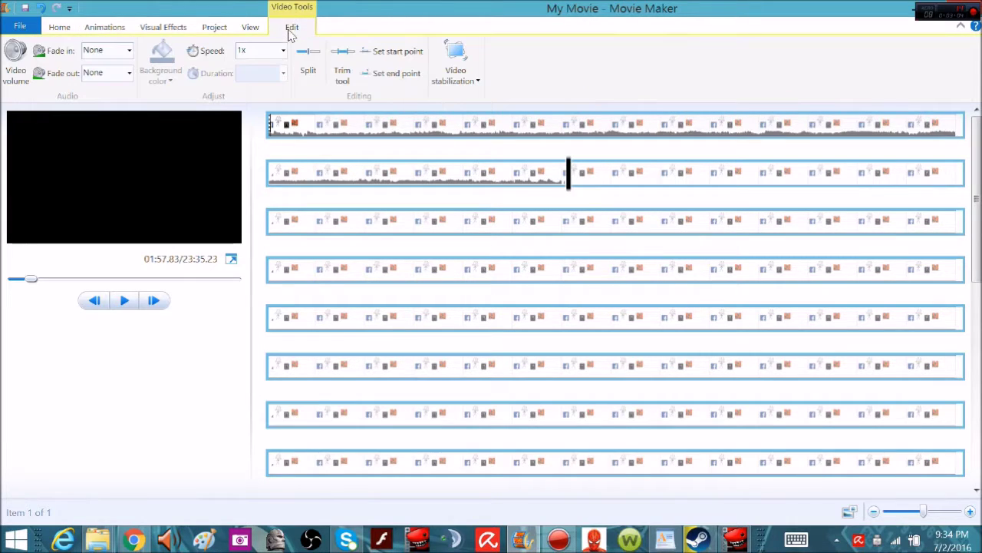
{"action": "left_click", "coordinate": [372, 77]}
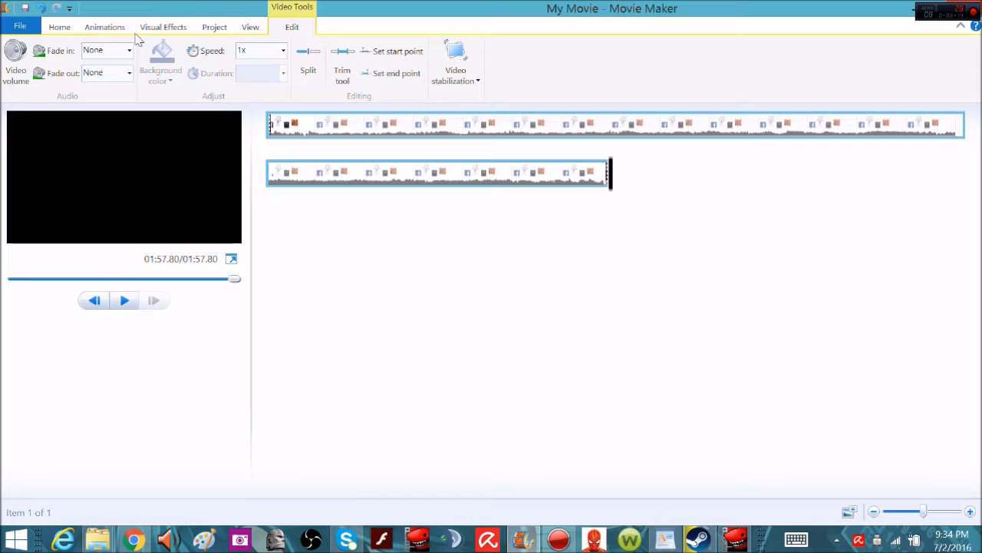
{"action": "left_click", "coordinate": [65, 29]}
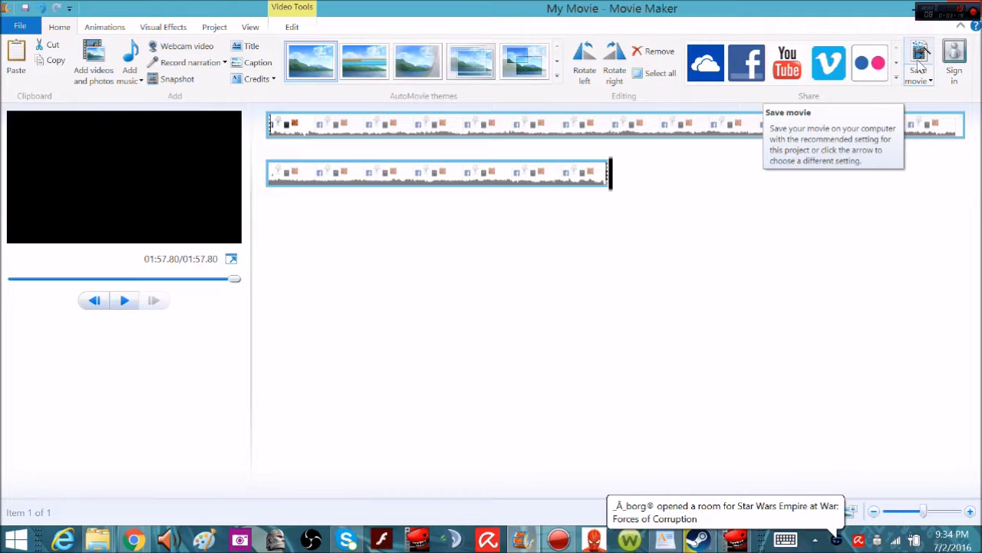
Step: Begin saving the movie to the computer, targeting the Videos > Star Wars Stuff folder
{"action": "left_click", "coordinate": [920, 65]}
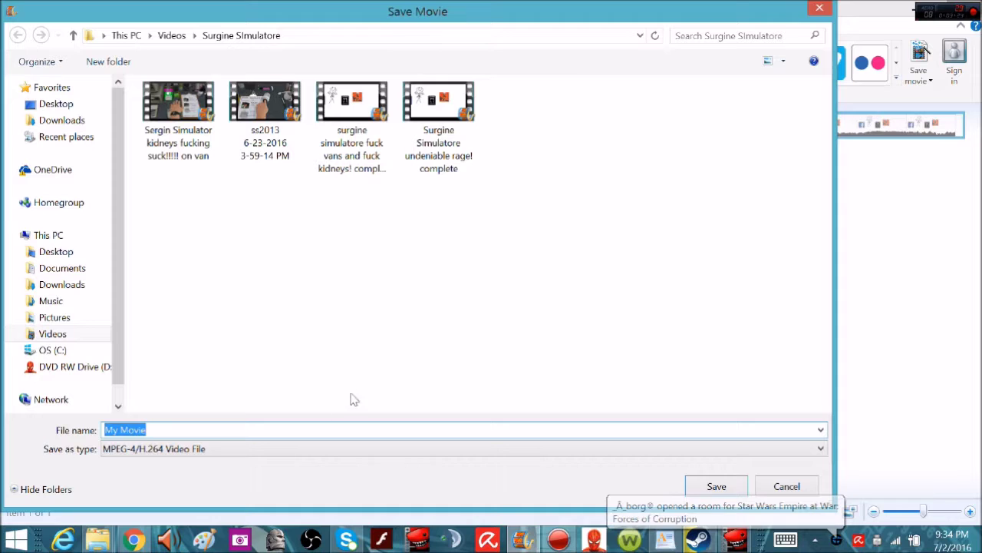
{"action": "left_click", "coordinate": [19, 334]}
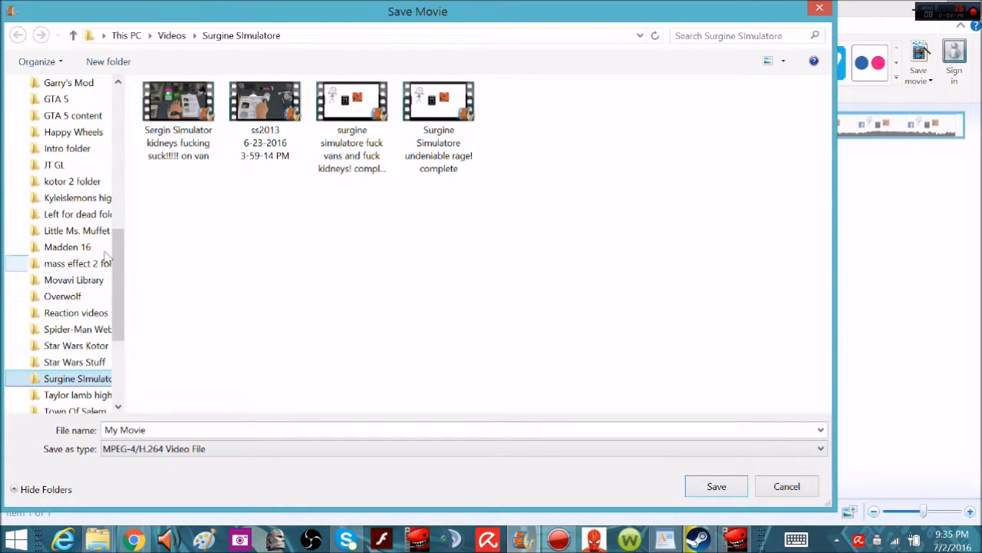
{"action": "left_click_drag", "start_coordinate": [121, 266], "coordinate": [112, 308]}
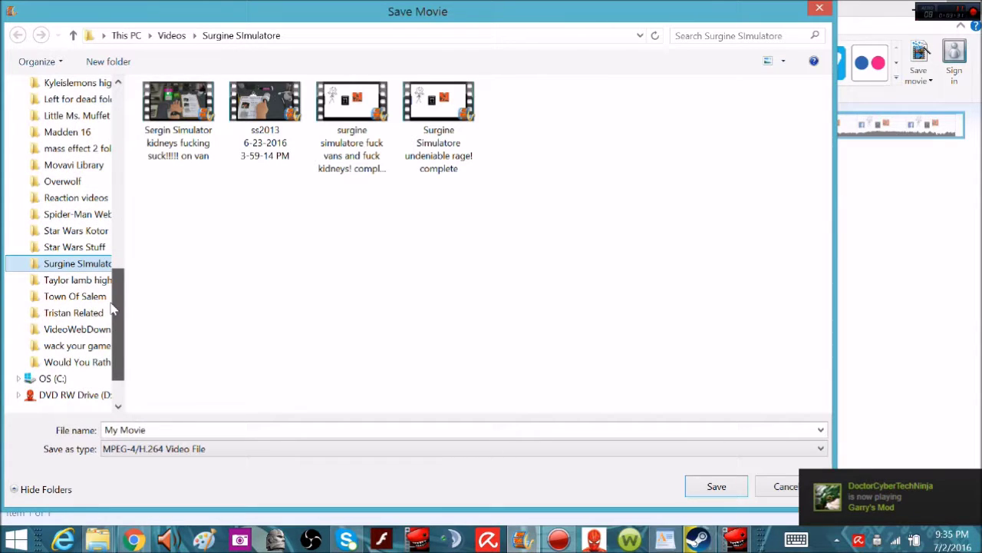
{"action": "left_click", "coordinate": [74, 247]}
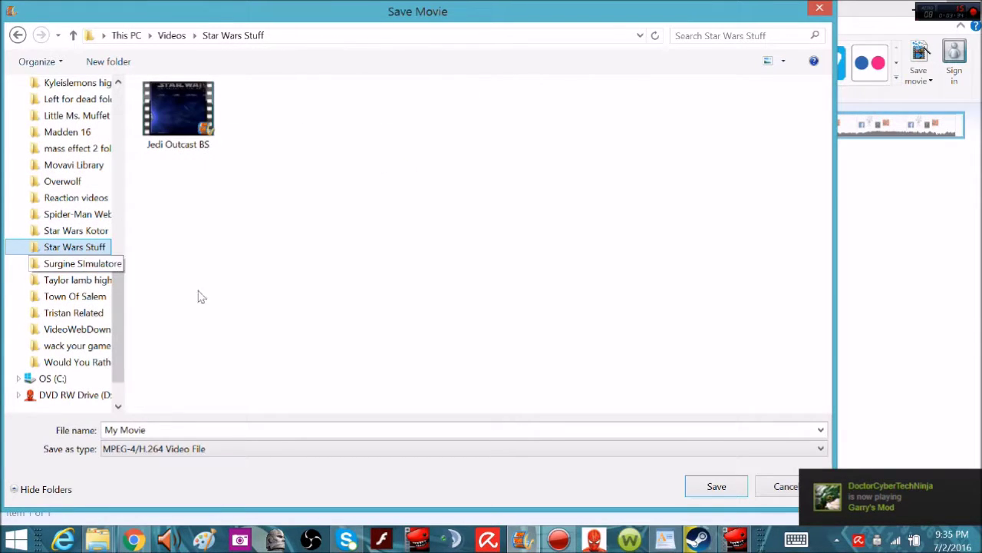
Step: Name the movie file 'Star Wras Jedi Outcast BS complete!'
{"action": "left_click", "coordinate": [239, 434]}
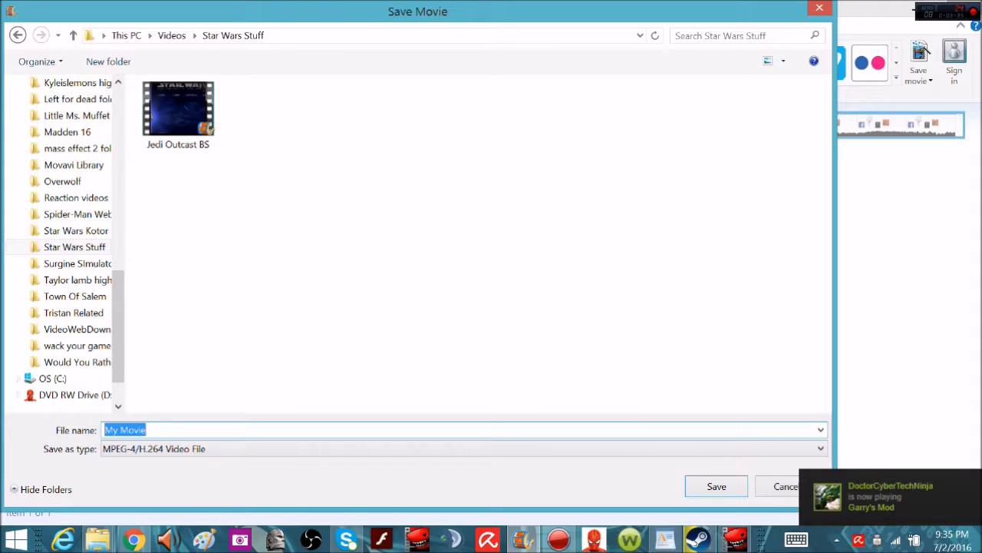
{"action": "type", "text": "Star Wras"}
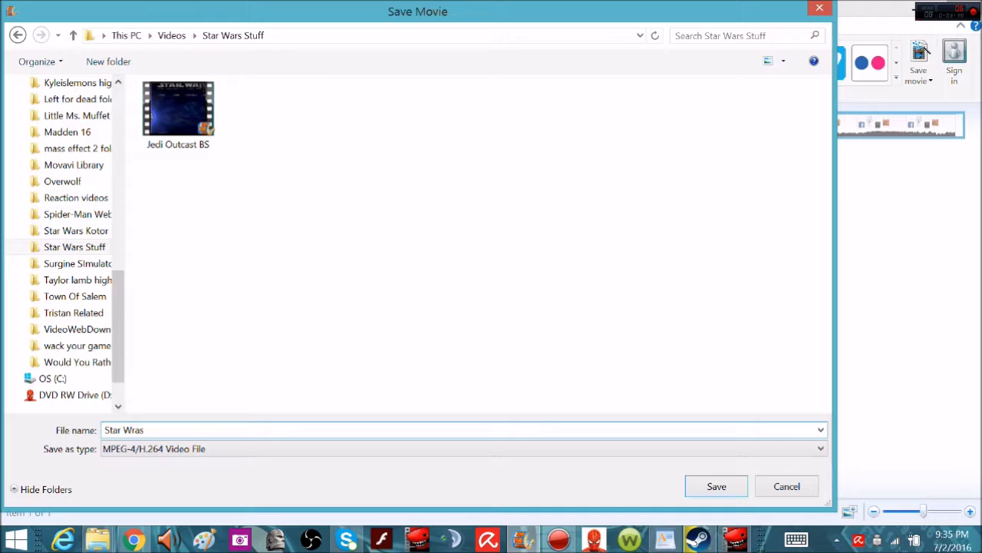
{"action": "type", "text": " Jedi Outcast BS comple"}
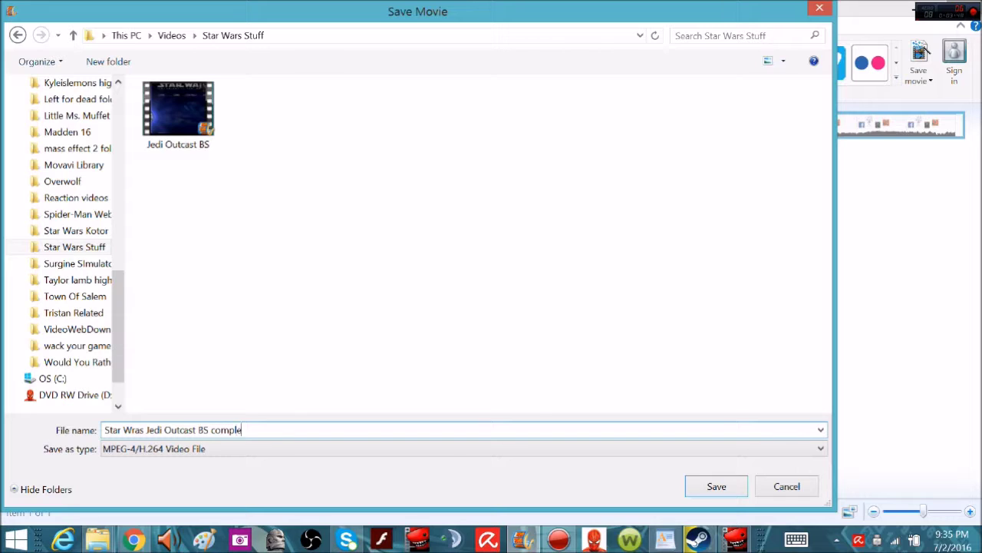
{"action": "type", "text": "te!"}
Step: Start the MP4 export, then bring the Chrome window forward while it renders
{"action": "left_click", "coordinate": [713, 487]}
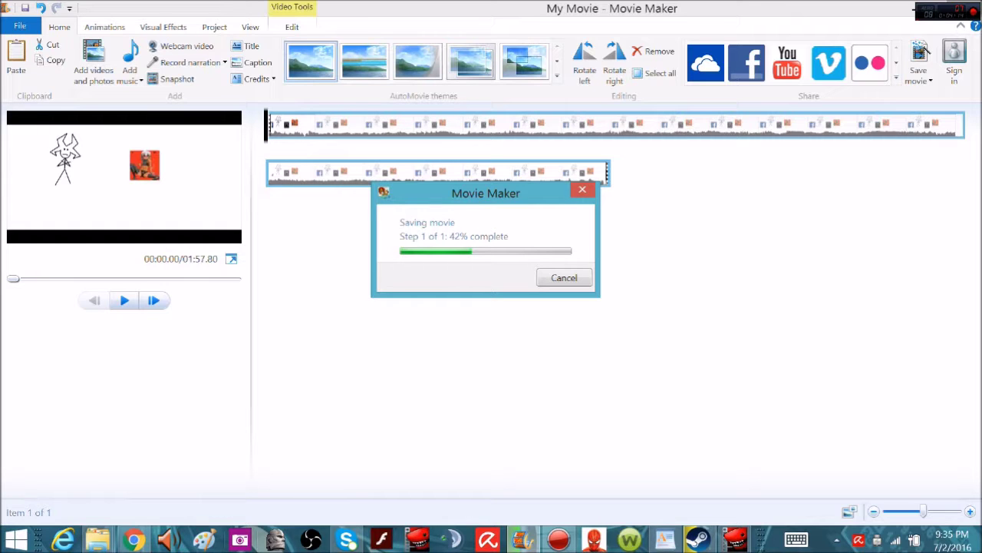
{"action": "left_click", "coordinate": [133, 540]}
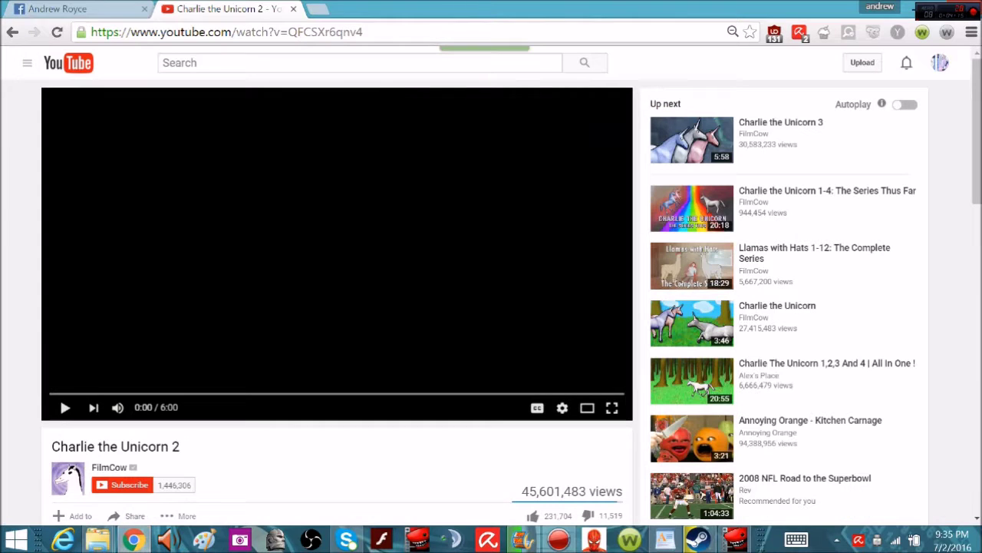
Step: Load youtube.com in a new browser tab, then return to Movie Maker to check the save
{"action": "left_click", "coordinate": [319, 9]}
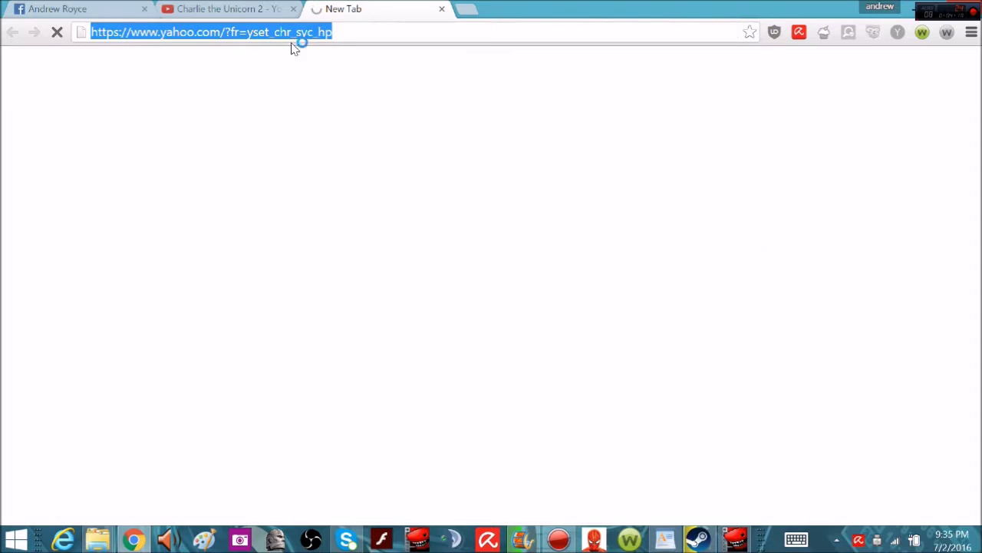
{"action": "type", "text": "youtube.com"}
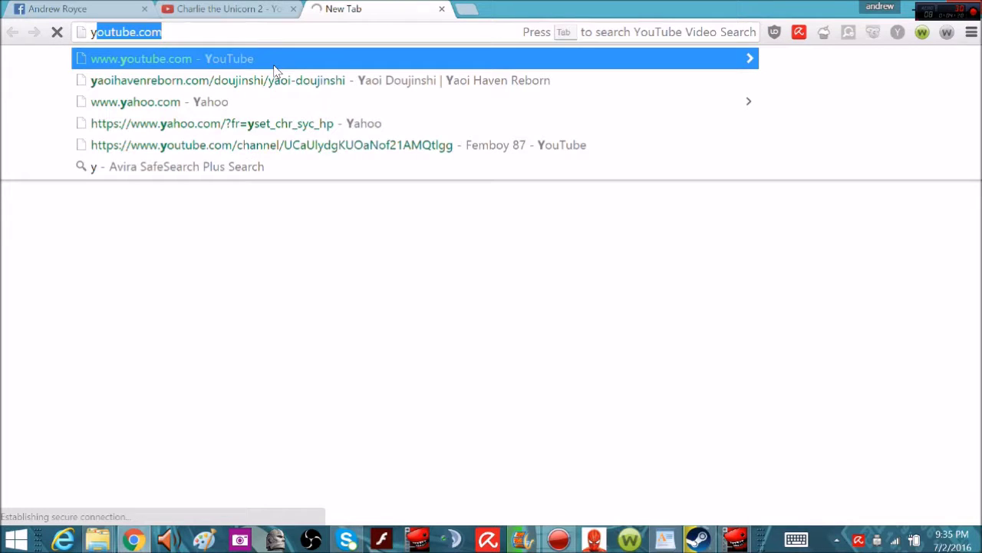
{"action": "left_click", "coordinate": [163, 58]}
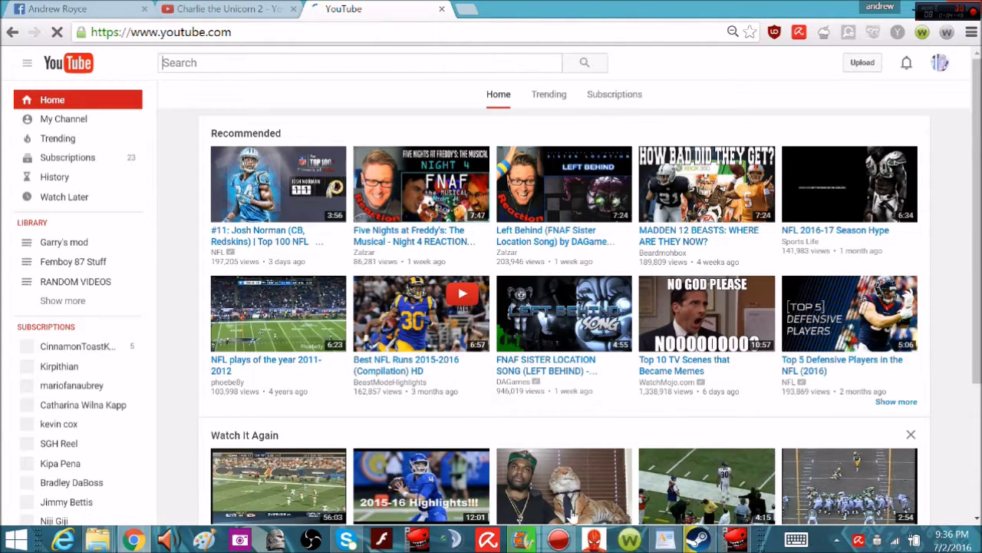
{"action": "left_click", "coordinate": [528, 541]}
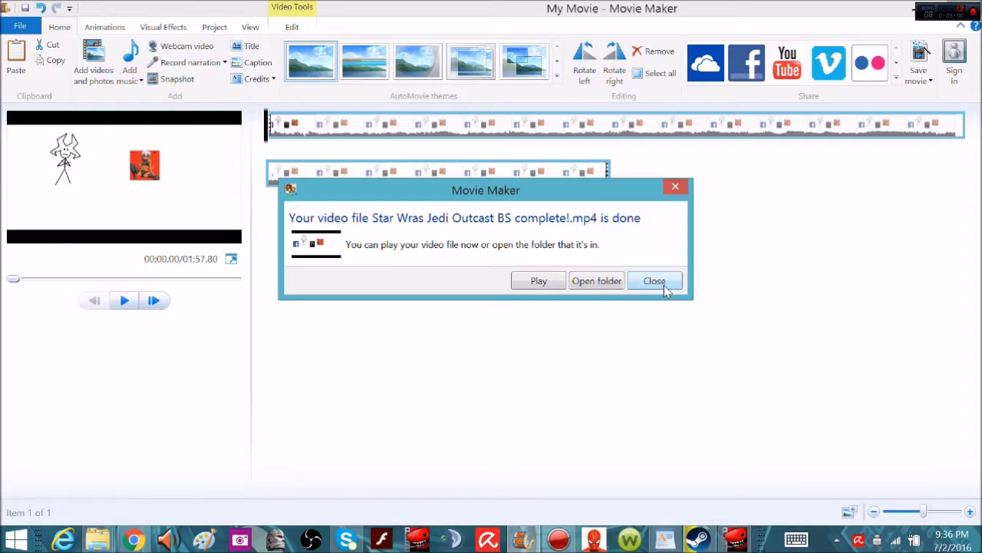
Step: Close the 'video file is done' notice and switch back to the YouTube browser window
{"action": "left_click", "coordinate": [664, 289]}
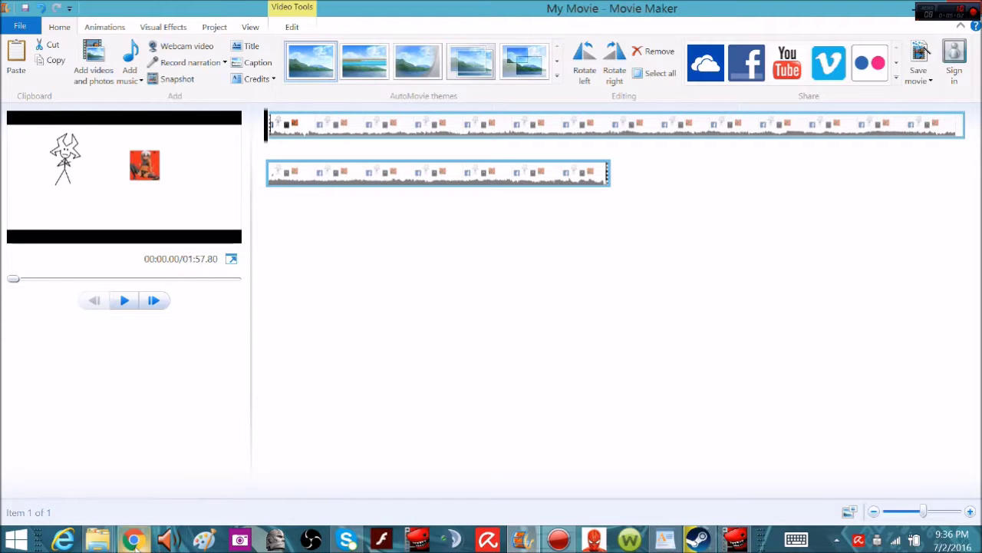
{"action": "left_click", "coordinate": [133, 540]}
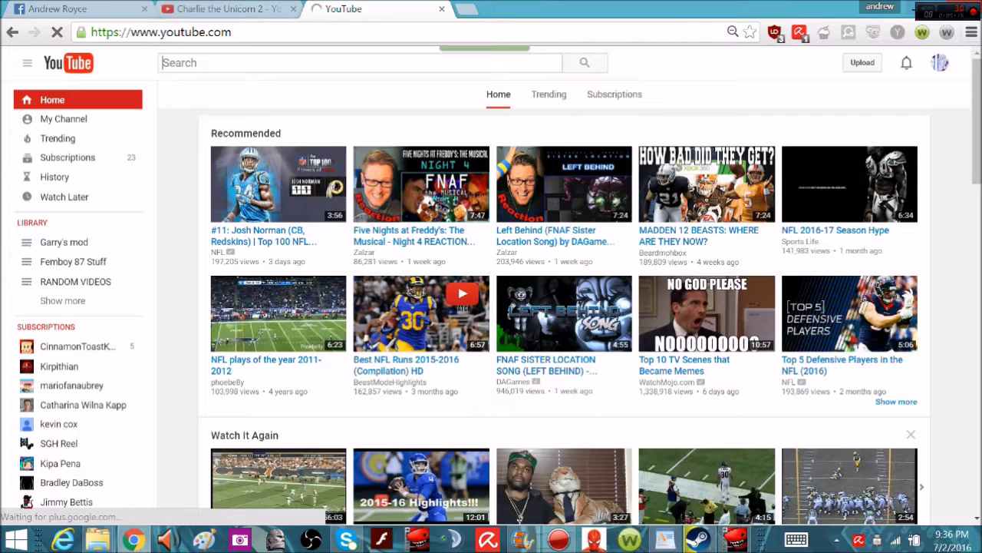
Step: Load YouTube's upload page, briefly glancing at the Charlie the Unicorn 2 tab while waiting
{"action": "left_click", "coordinate": [861, 64]}
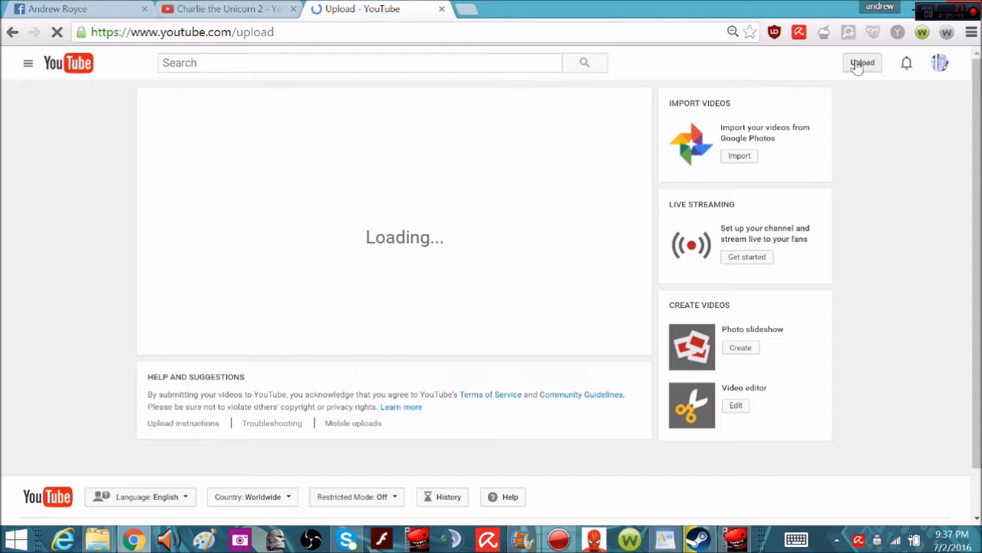
{"action": "left_click", "coordinate": [259, 8]}
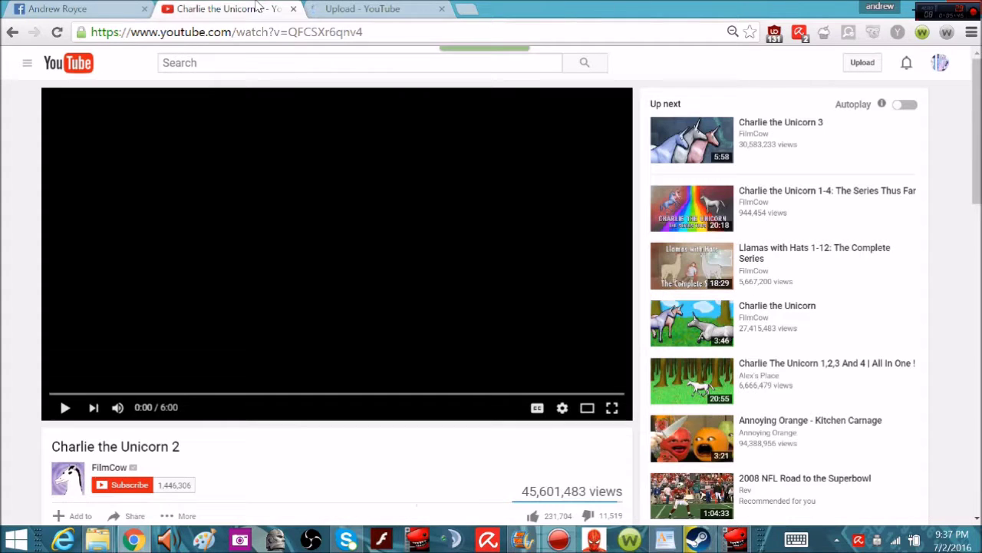
{"action": "left_click", "coordinate": [384, 8]}
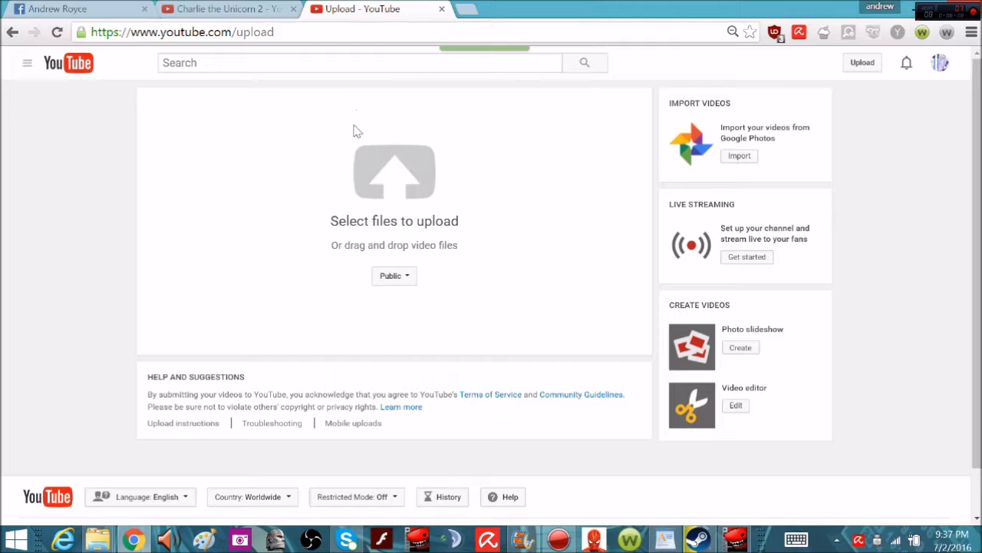
{"action": "left_click", "coordinate": [383, 167]}
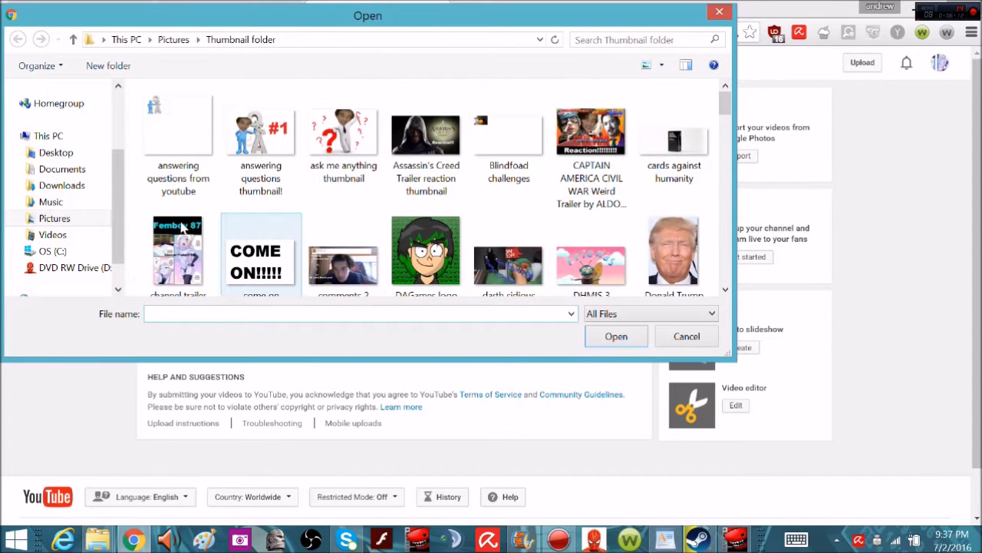
{"action": "left_click", "coordinate": [52, 235]}
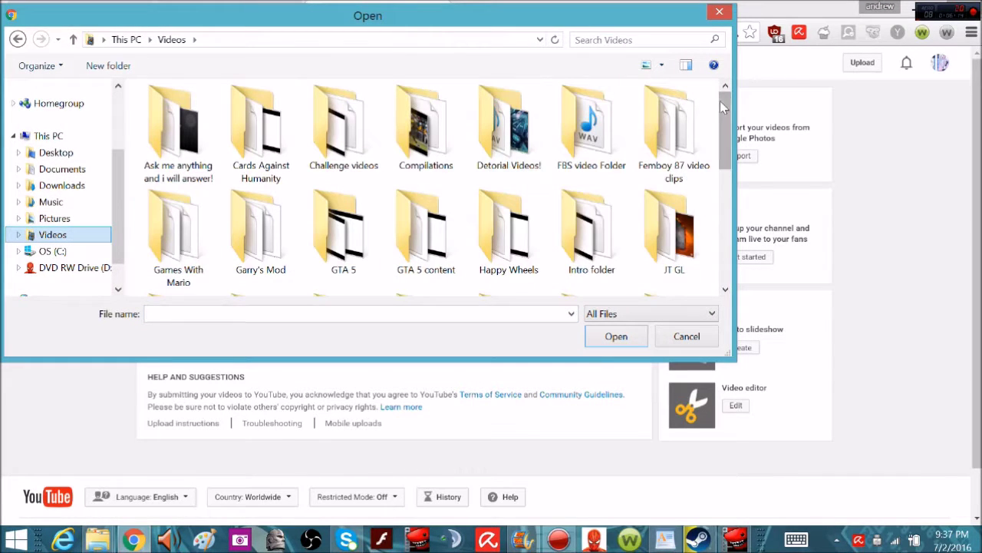
{"action": "left_click_drag", "start_coordinate": [728, 132], "coordinate": [690, 232]}
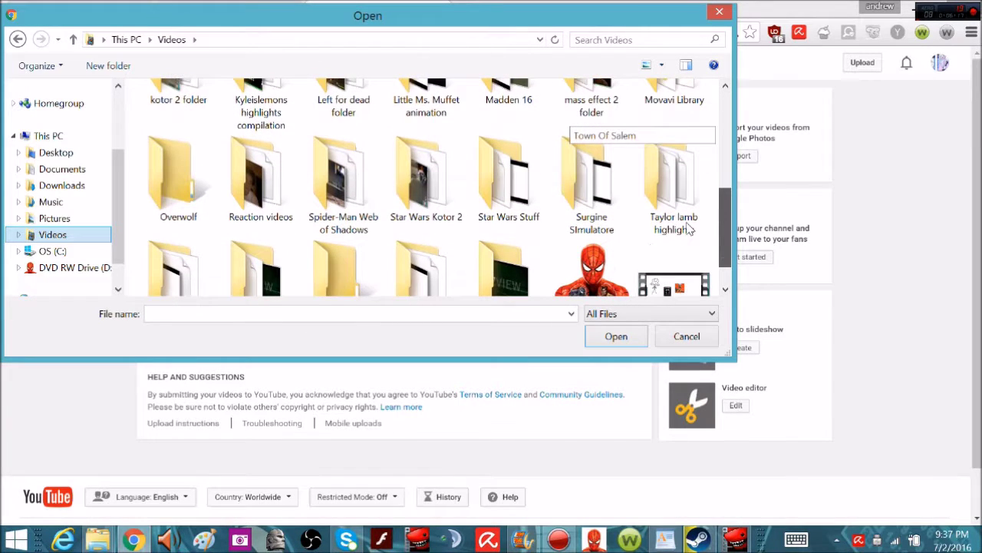
{"action": "left_click", "coordinate": [486, 167]}
{"action": "double_click", "coordinate": [486, 169]}
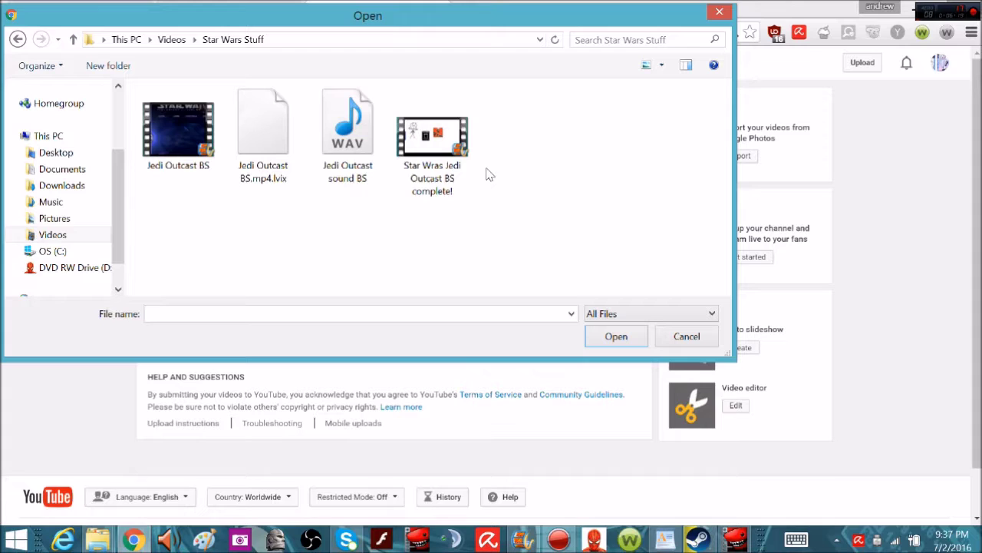
{"action": "left_click", "coordinate": [358, 171]}
{"action": "left_click", "coordinate": [312, 248]}
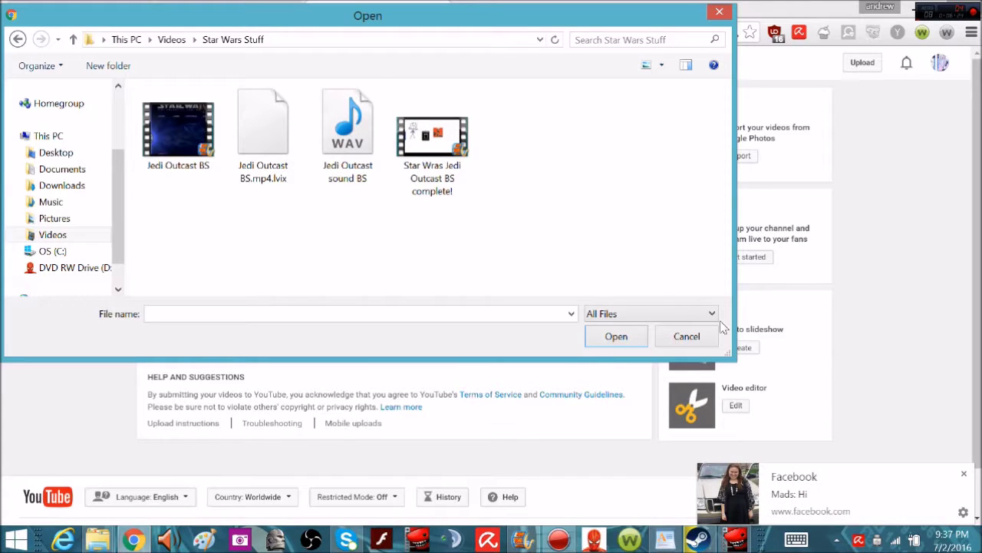
{"action": "left_click", "coordinate": [964, 472]}
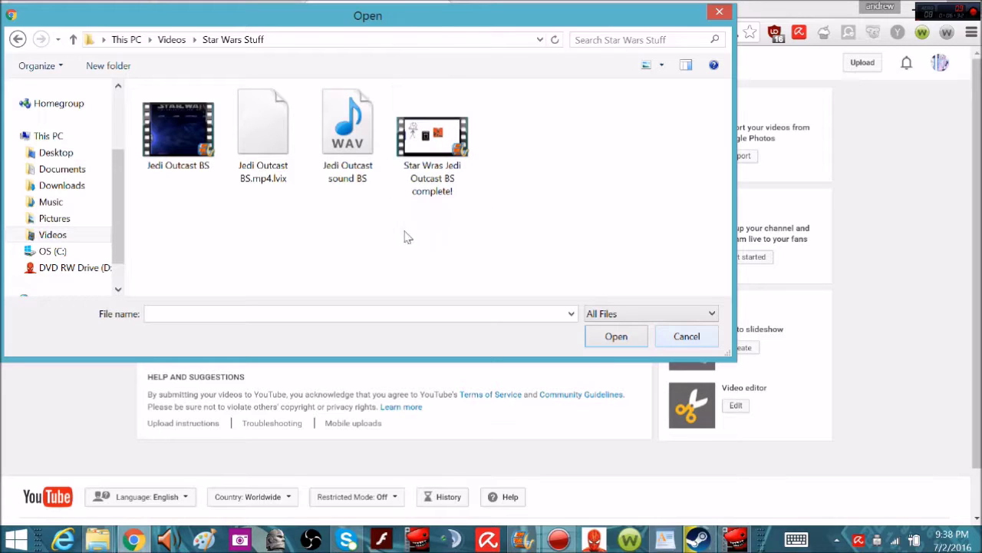
{"action": "left_click", "coordinate": [672, 338]}
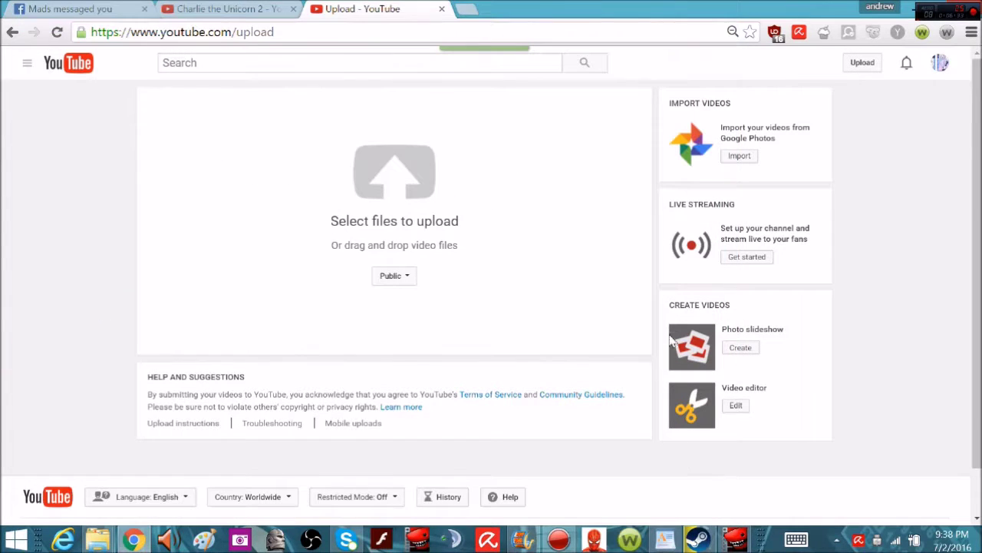